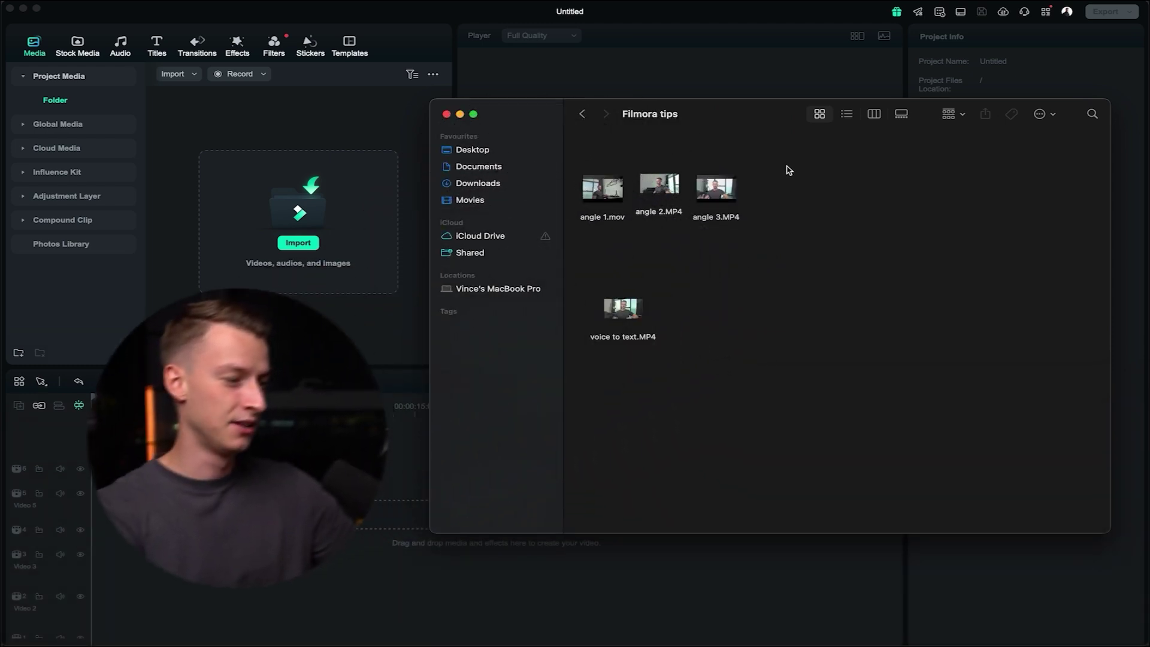
Import angle 1, angle 2 and angle 3 from the Filmora tips folder into project media.
left_click_drag(789, 171, 311, 131)
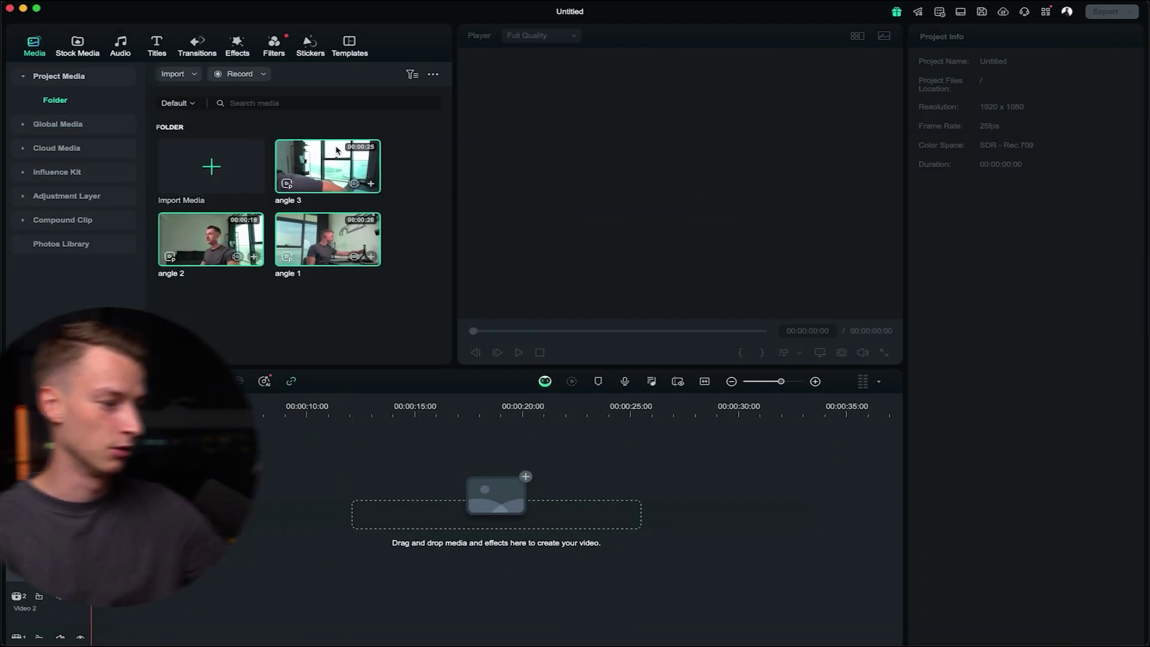
Start a multi-camera clip from the three angle clips in project media.
right_click(317, 153)
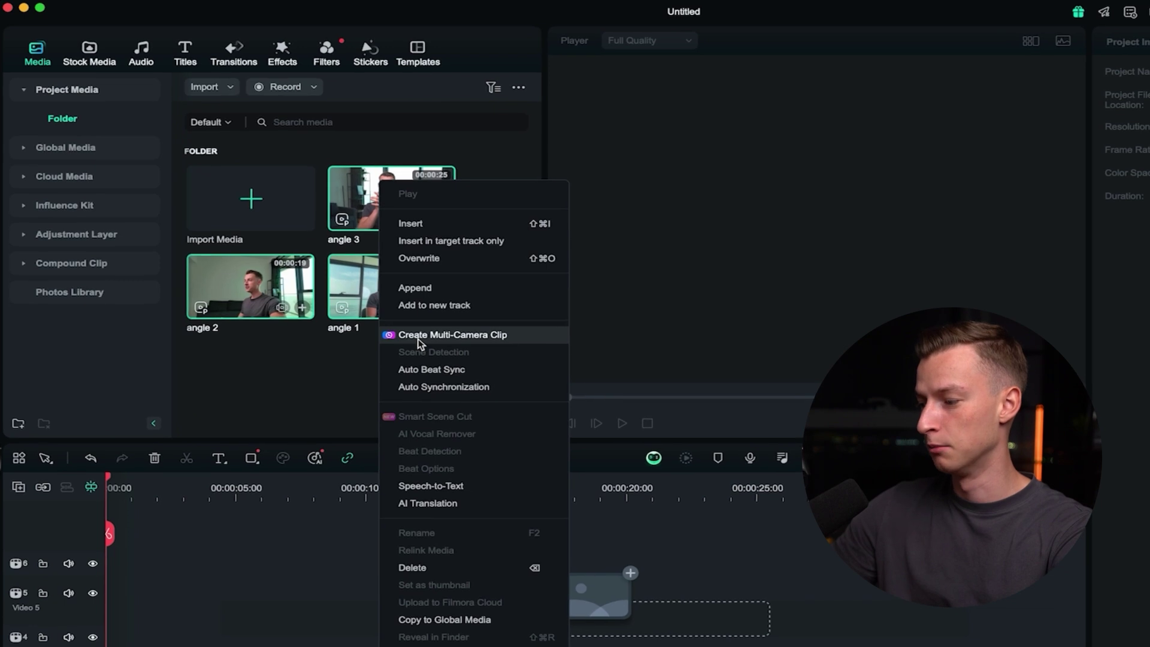
left_click(453, 337)
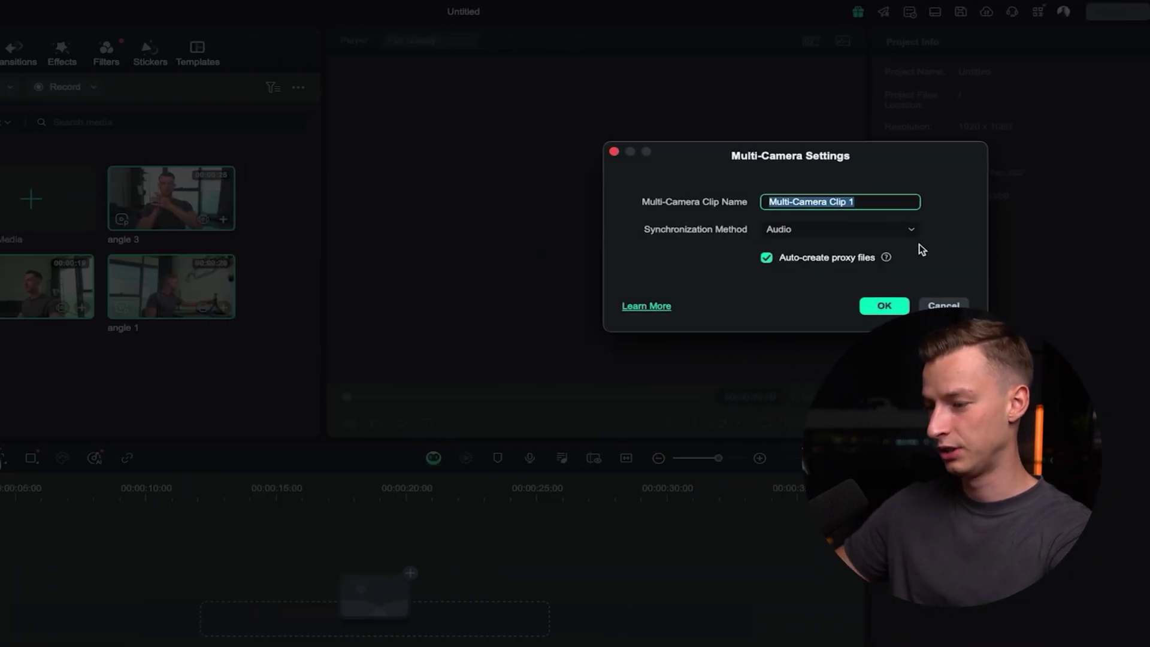
Name the multi-camera clip 'interview', keep Audio synchronization, and confirm to sync the angles.
type("inv")
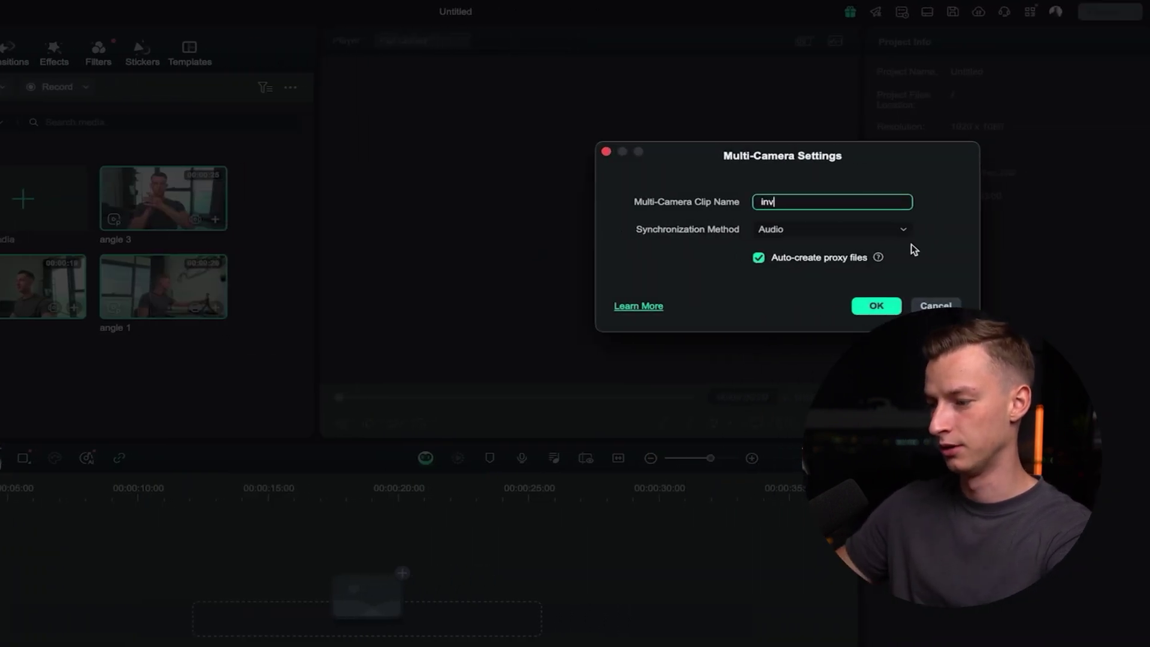
key("BackSpace")
type("terview")
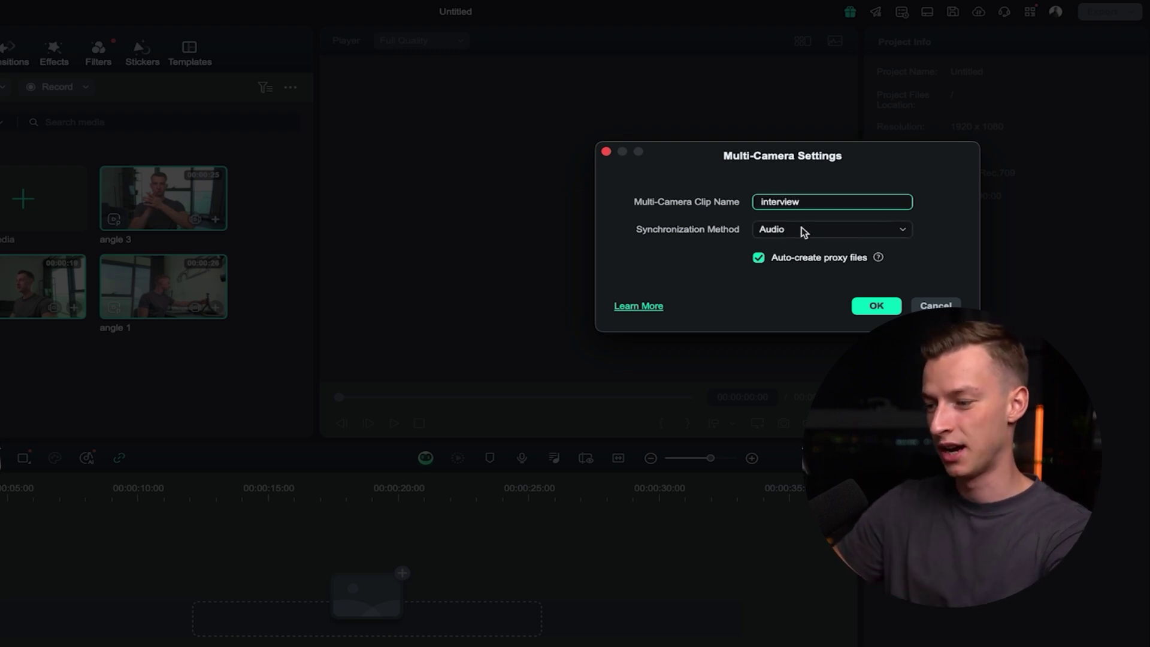
left_click(801, 228)
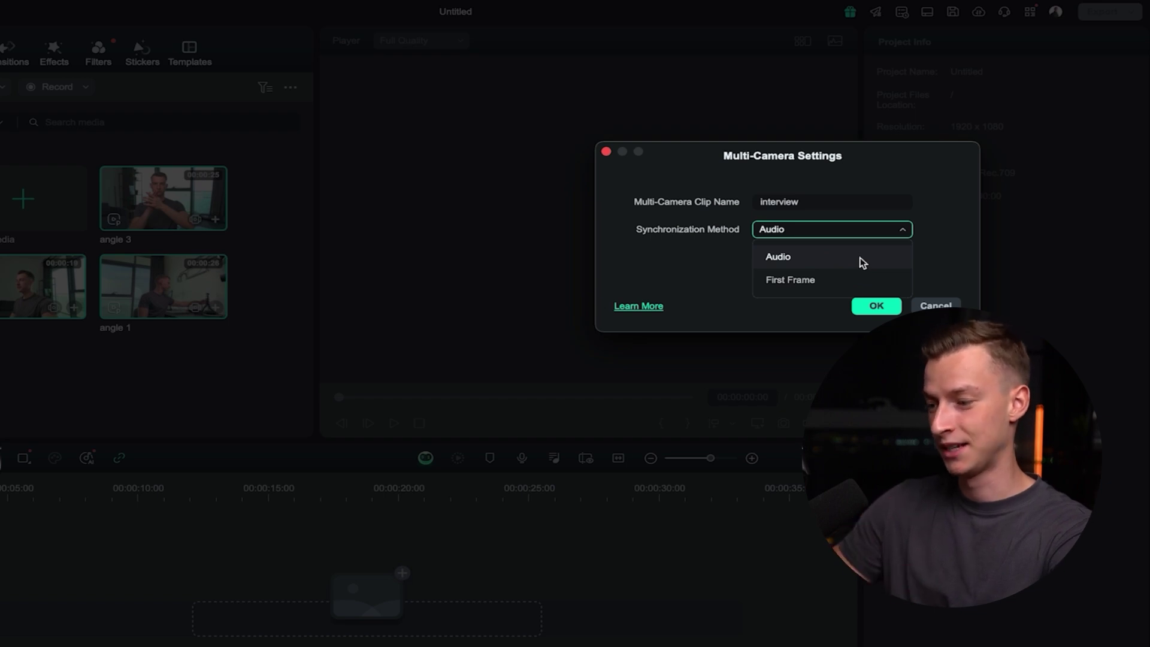
mouse_move(862, 262)
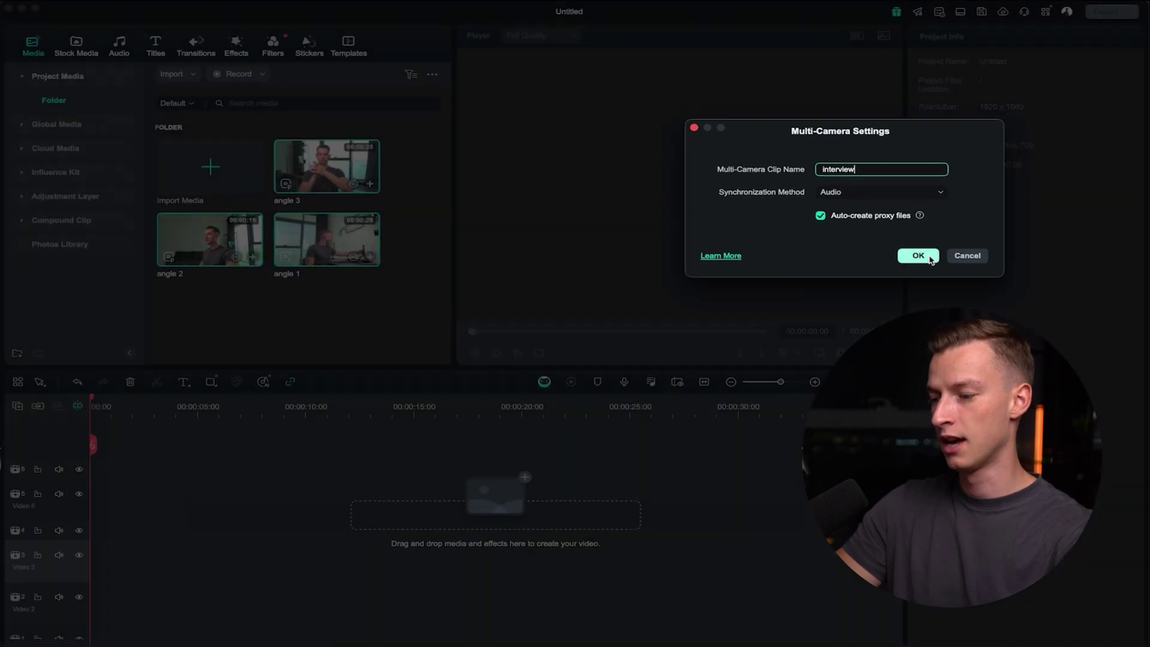
left_click(929, 257)
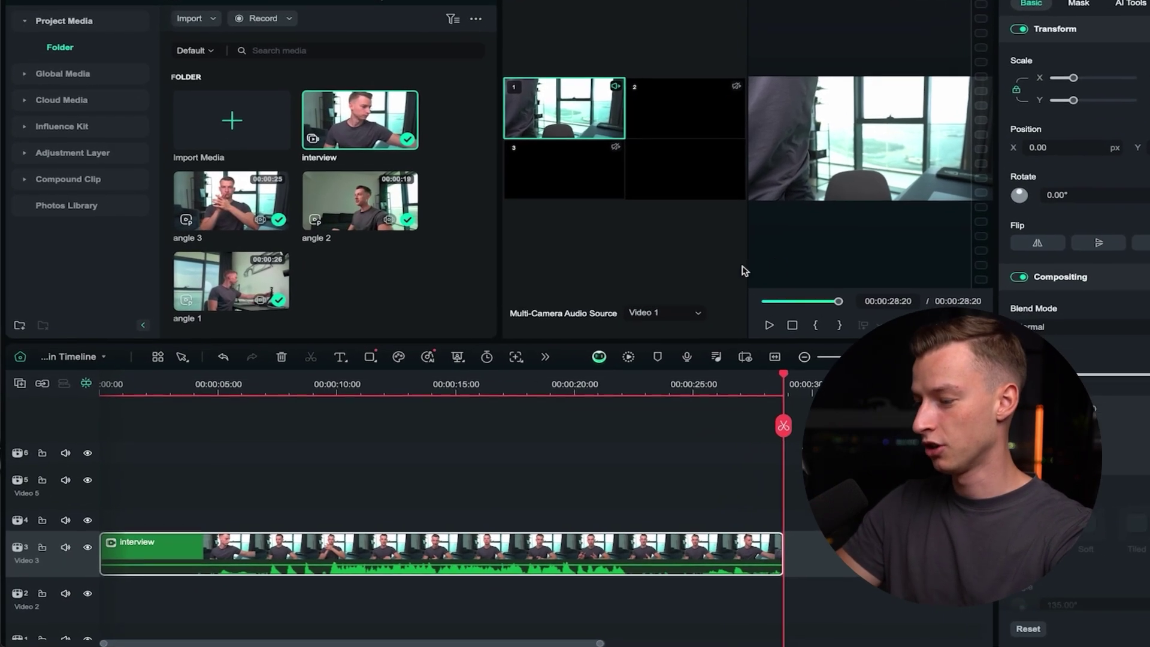
Put the playhead at about 10 seconds and zoom the timeline in.
left_click(341, 384)
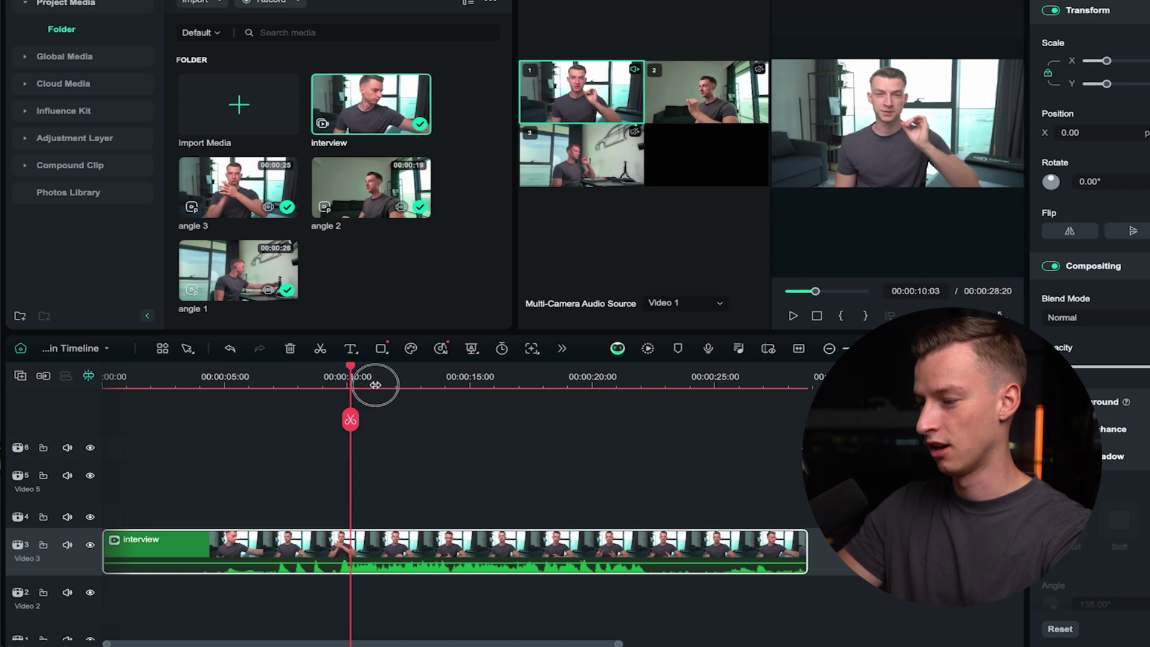
scroll(375, 385, "up", 1)
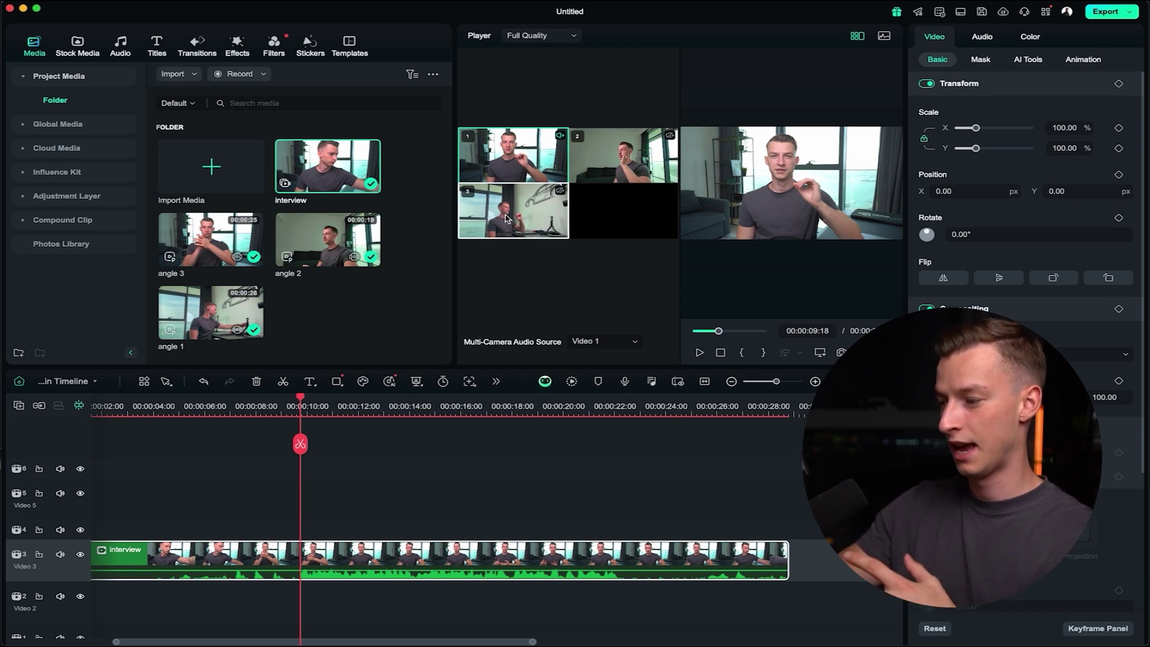
Play the interview clip and cut live to angles 3, 2, 1, 2, 3, 1, then return to 12 seconds.
key("space")
left_click(544, 209)
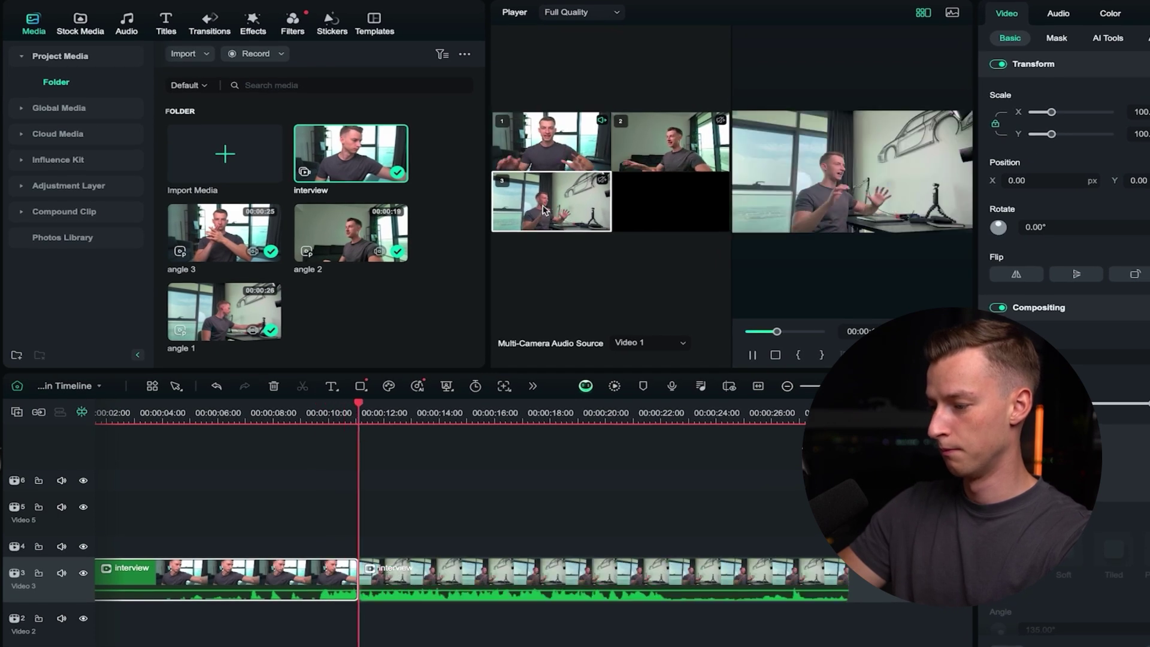
left_click(680, 131)
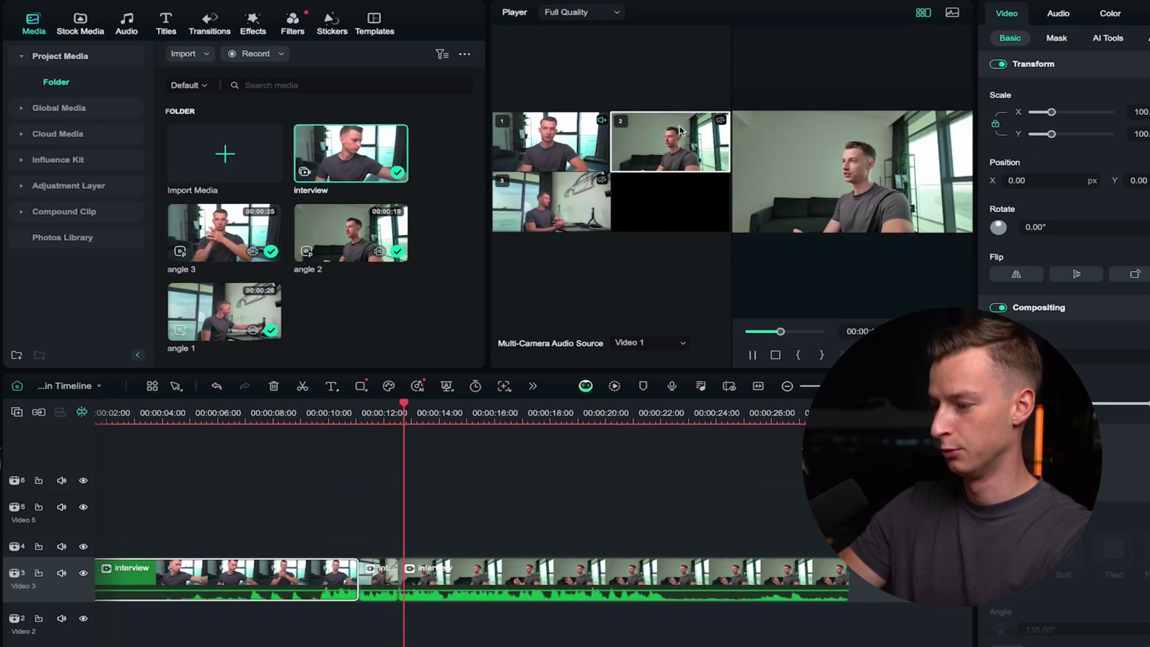
left_click(556, 144)
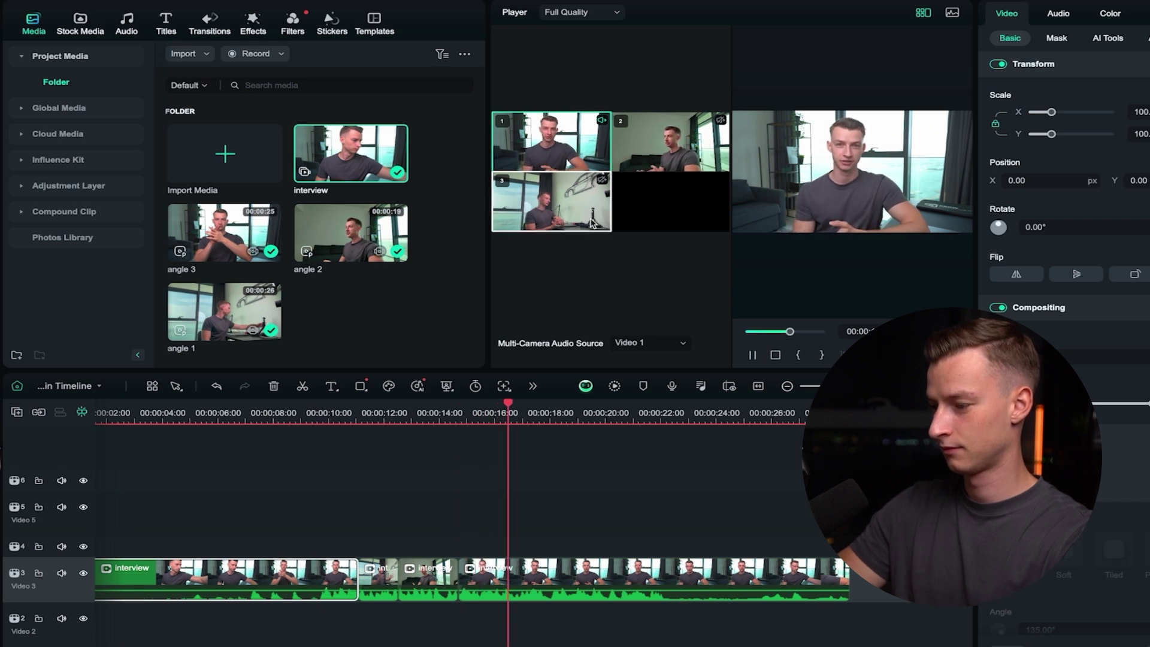
left_click(687, 139)
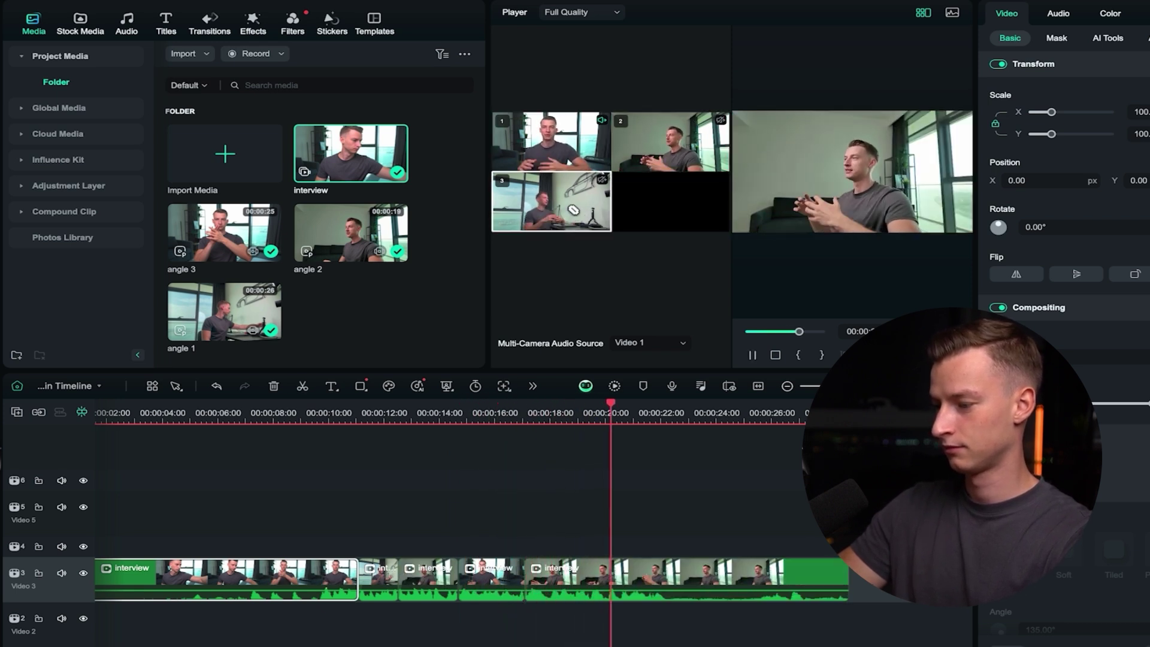
left_click(573, 210)
left_click(573, 137)
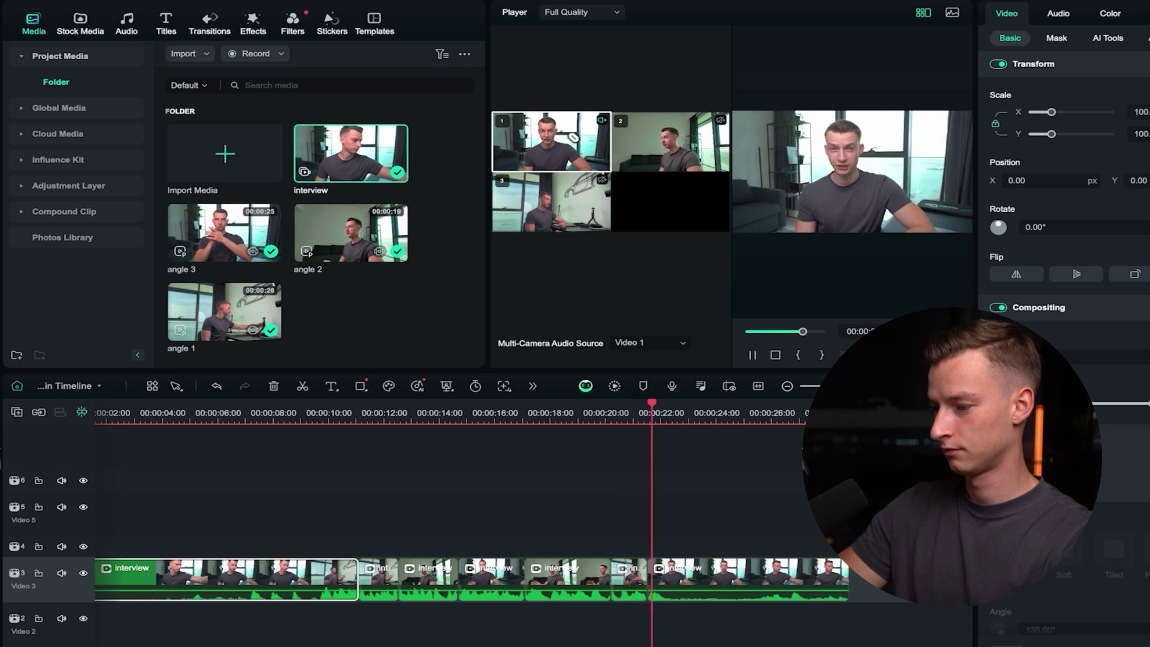
left_click(380, 409)
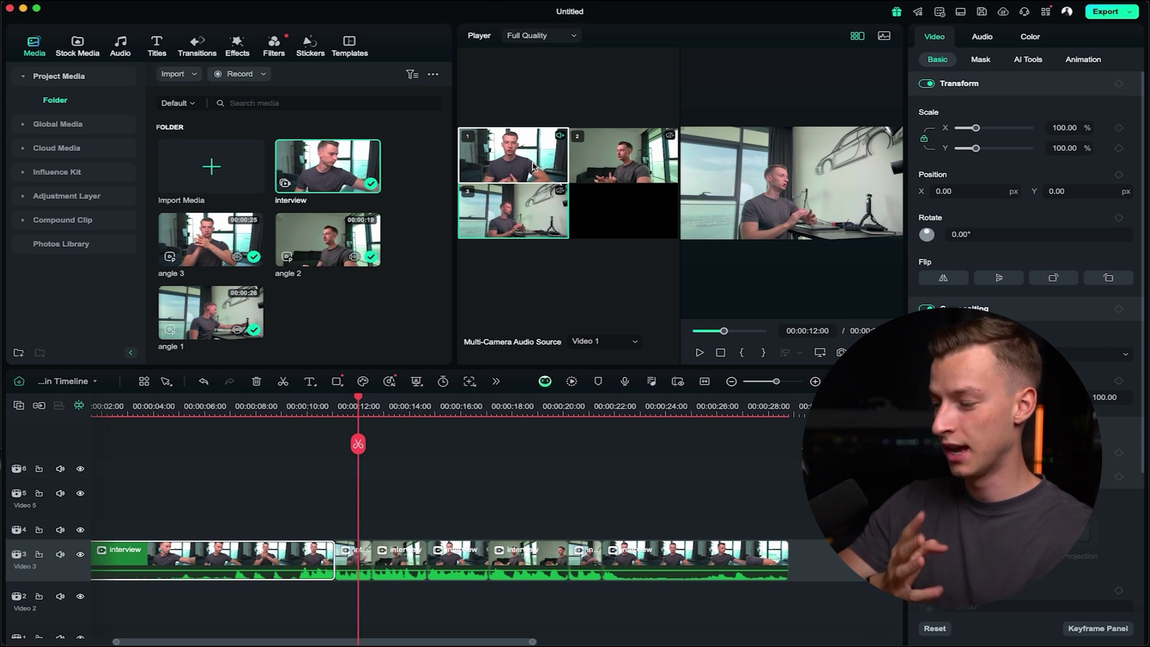
scroll(392, 542, "up", 2)
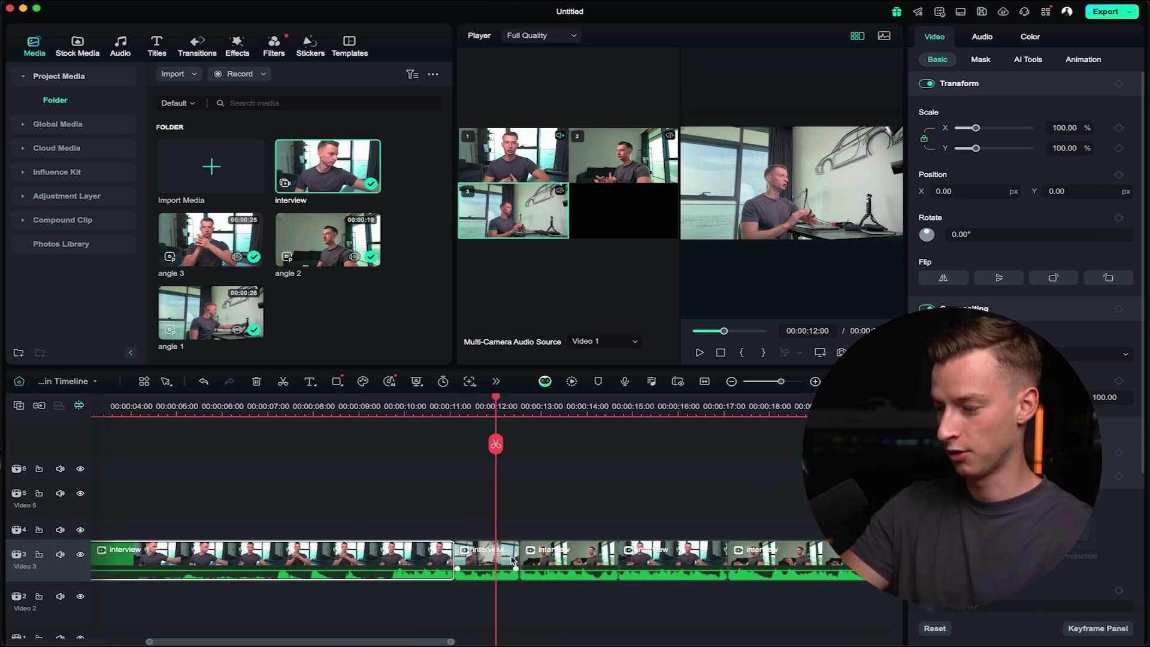
Switch to a single full-size preview and scrub through the camera cuts between 12 and 15 seconds.
left_click_drag(500, 396, 486, 399)
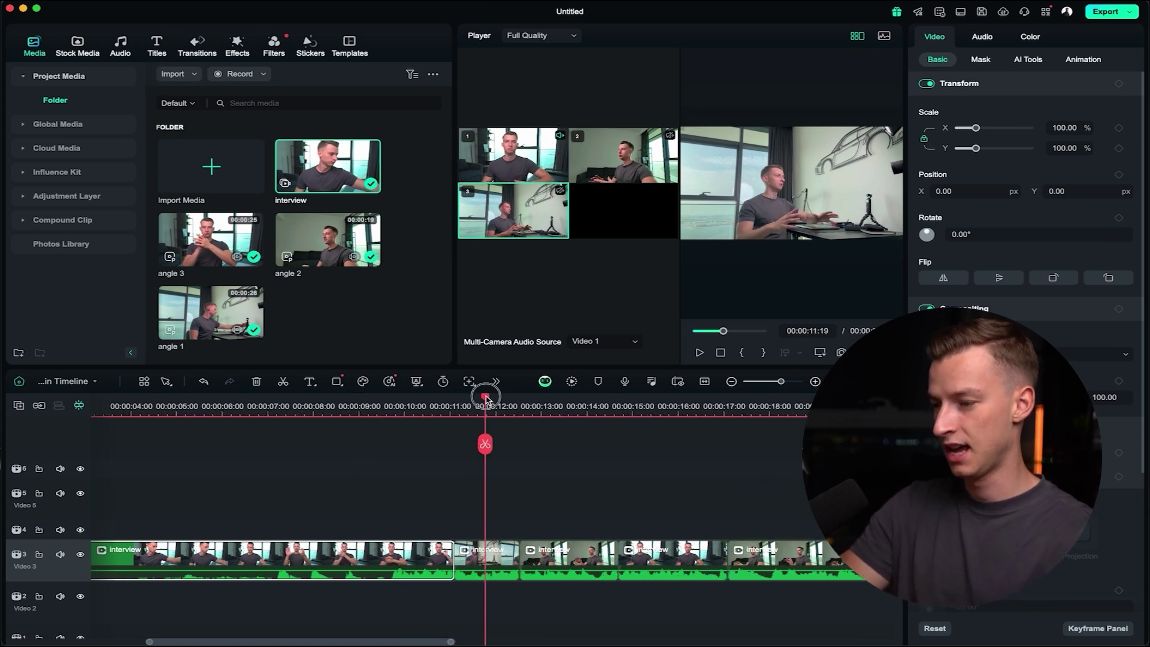
left_click(855, 39)
left_click_drag(479, 405, 569, 398)
left_click_drag(800, 398, 660, 398)
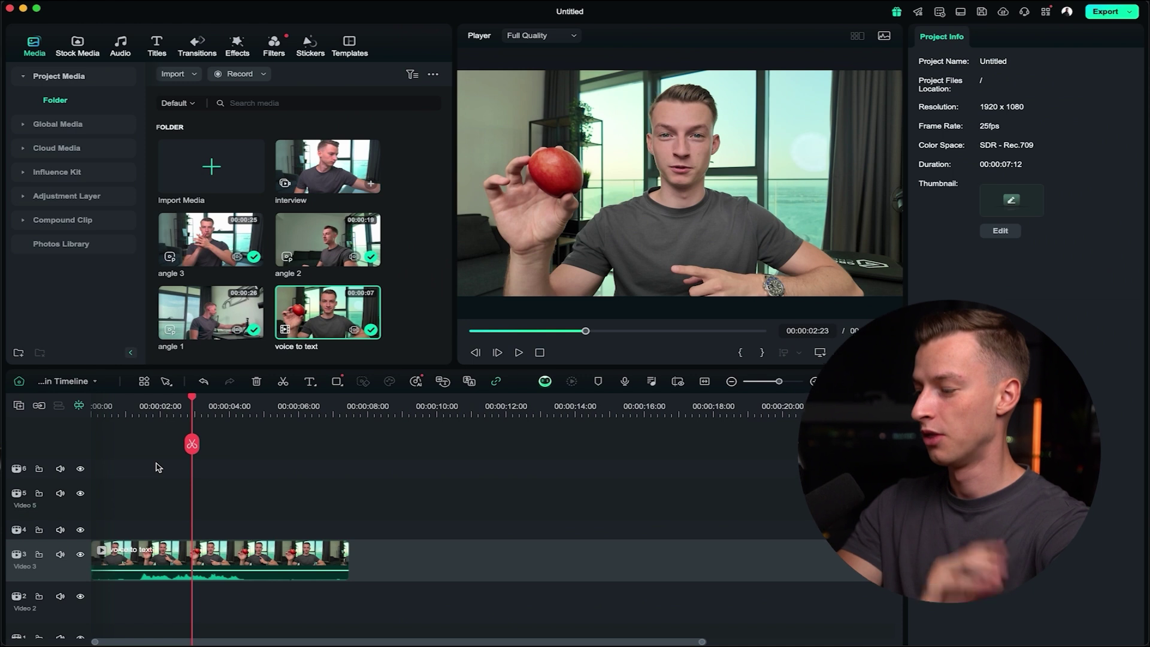
Run Speech-to-Text on the voice to text clip with Auto Detect Language and SRT output.
left_click(190, 557)
right_click(190, 557)
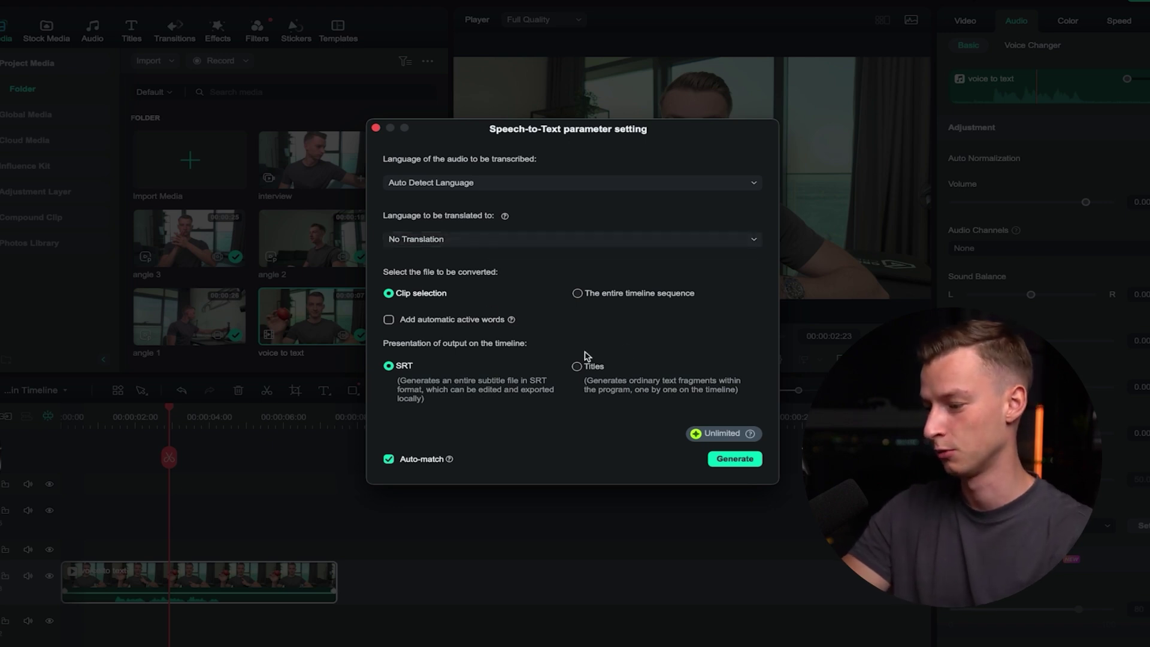
left_click(734, 458)
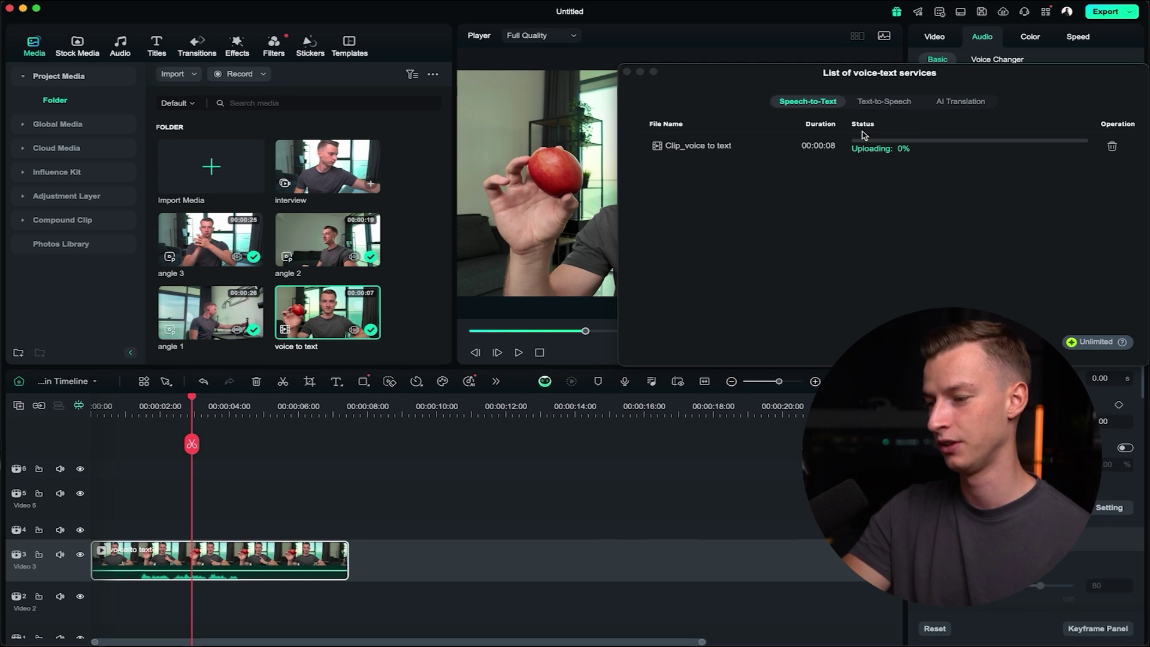
Close the completed transcription list and scrub from about 2 seconds to check captions match the speech.
left_click_drag(949, 75, 790, 101)
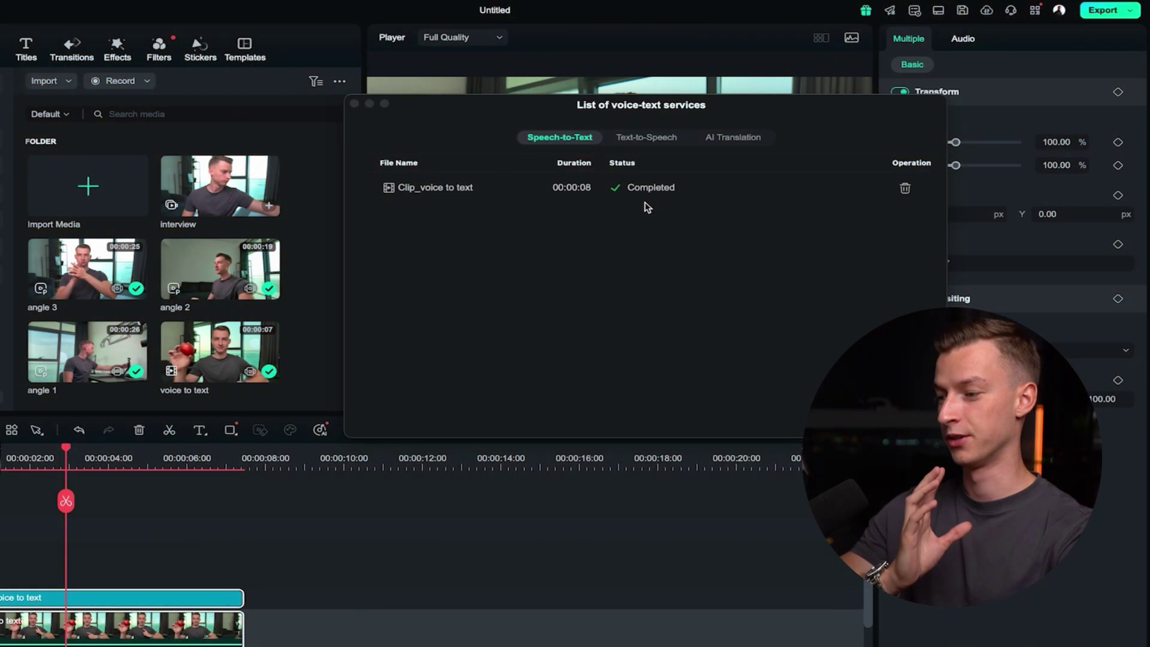
left_click(354, 104)
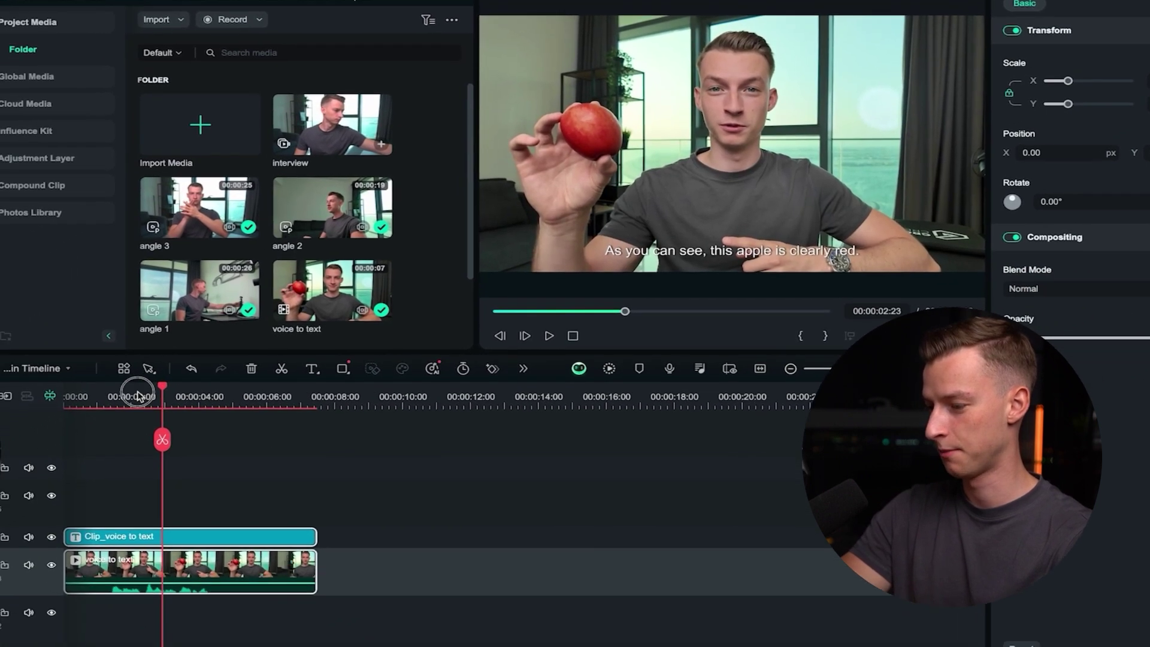
left_click(137, 395)
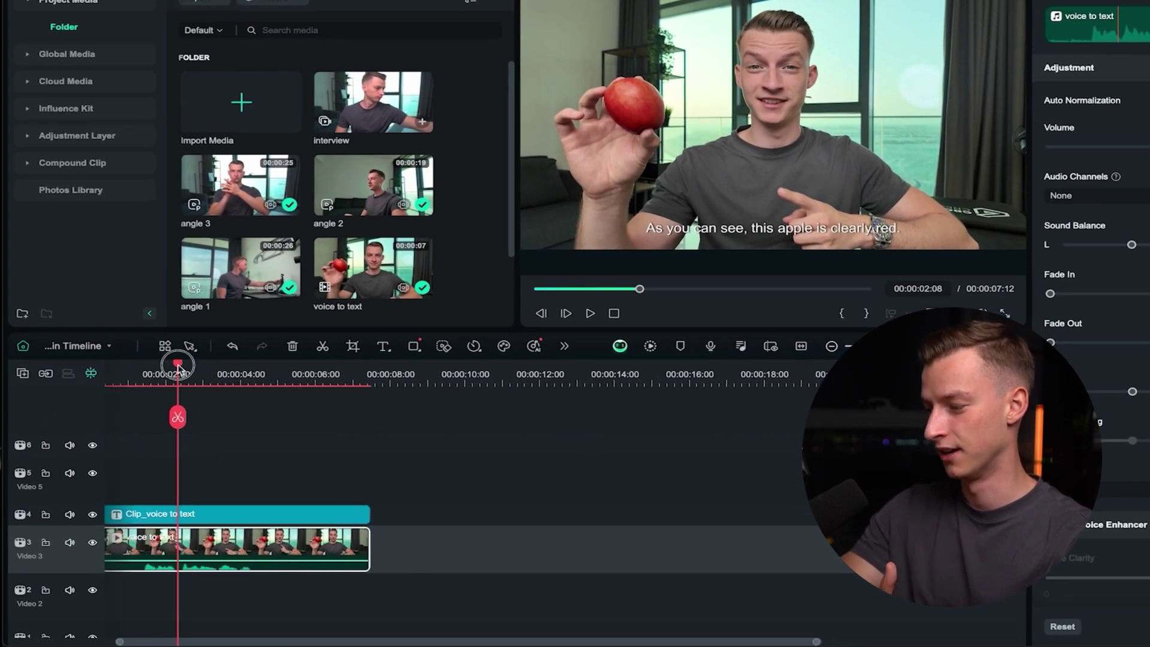
left_click_drag(179, 369, 209, 389)
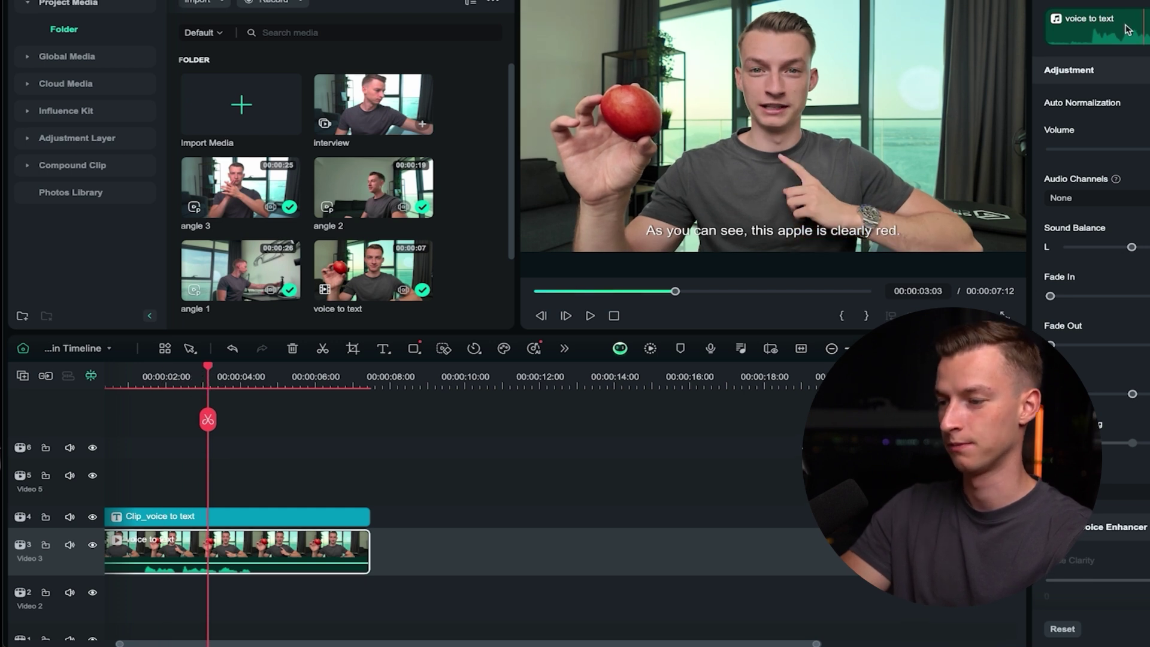
right_click(263, 548)
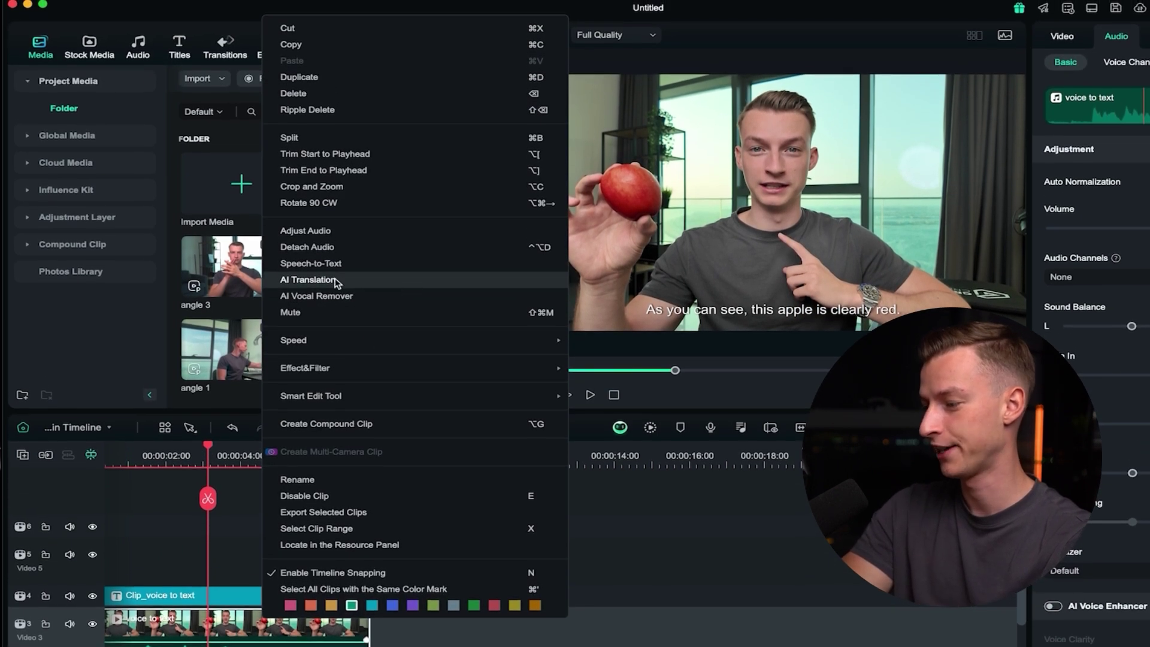
Set up AI Translation of the clip for voice and captions, keeping English (US) as source.
left_click(353, 282)
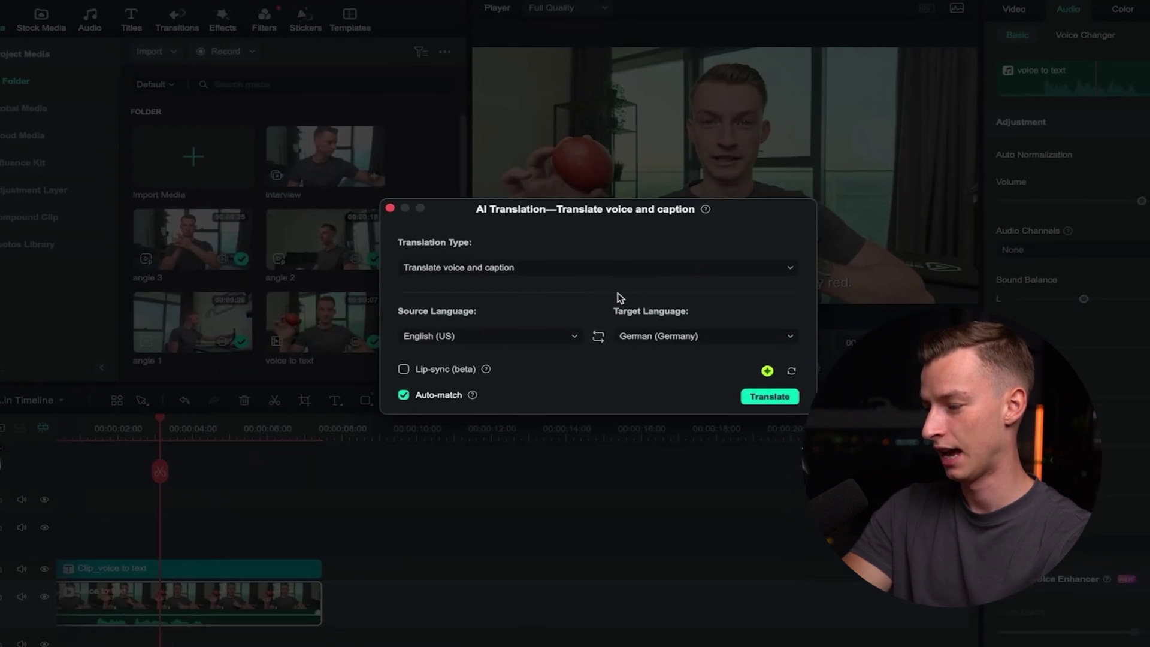
left_click(533, 268)
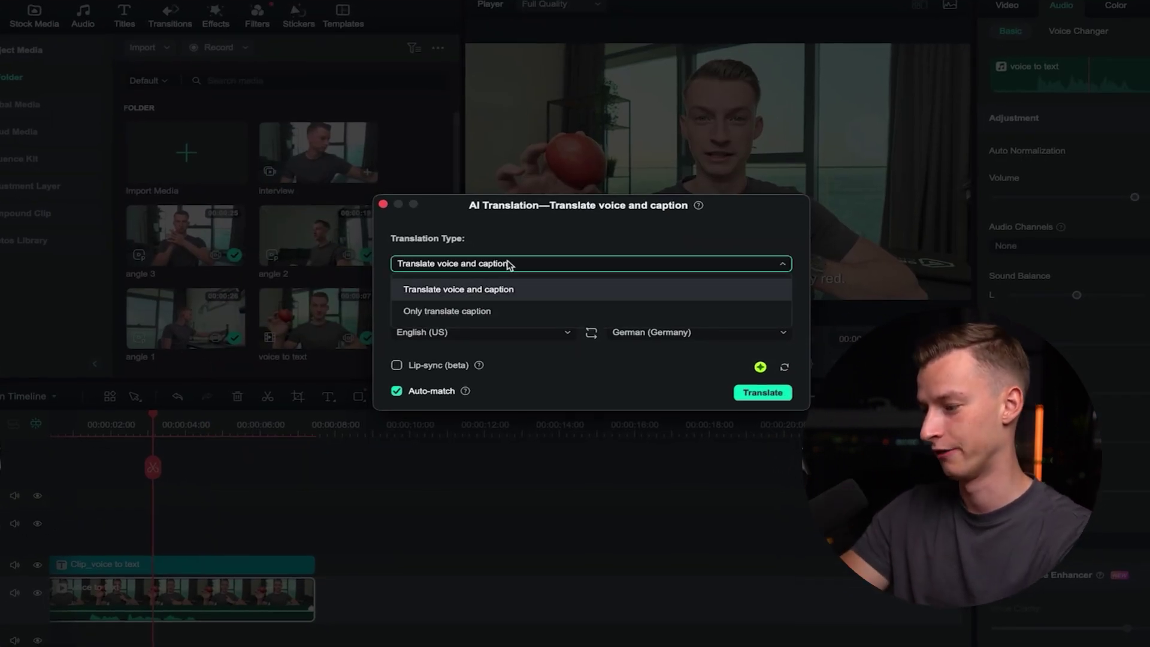
left_click(511, 263)
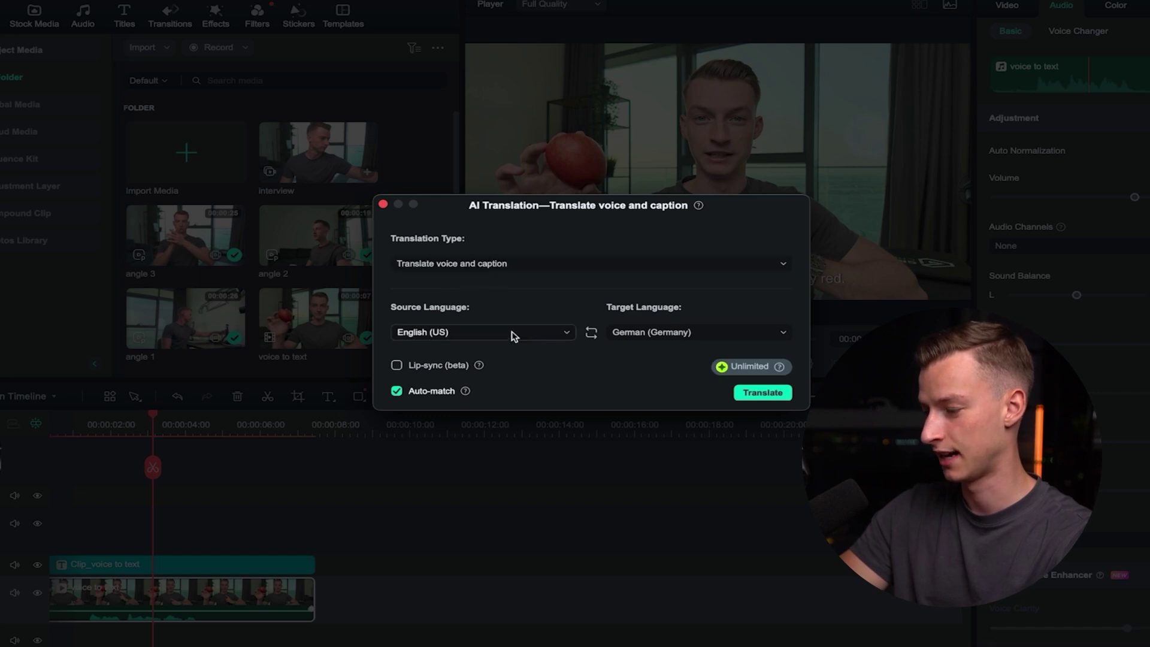
left_click(445, 333)
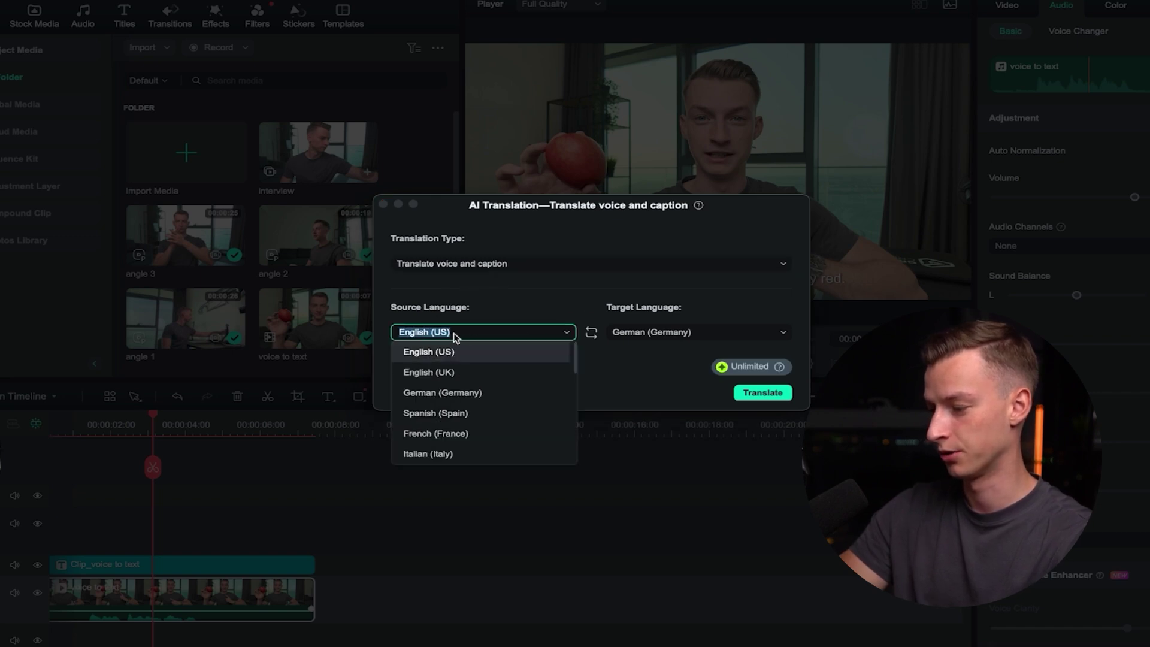
left_click(506, 310)
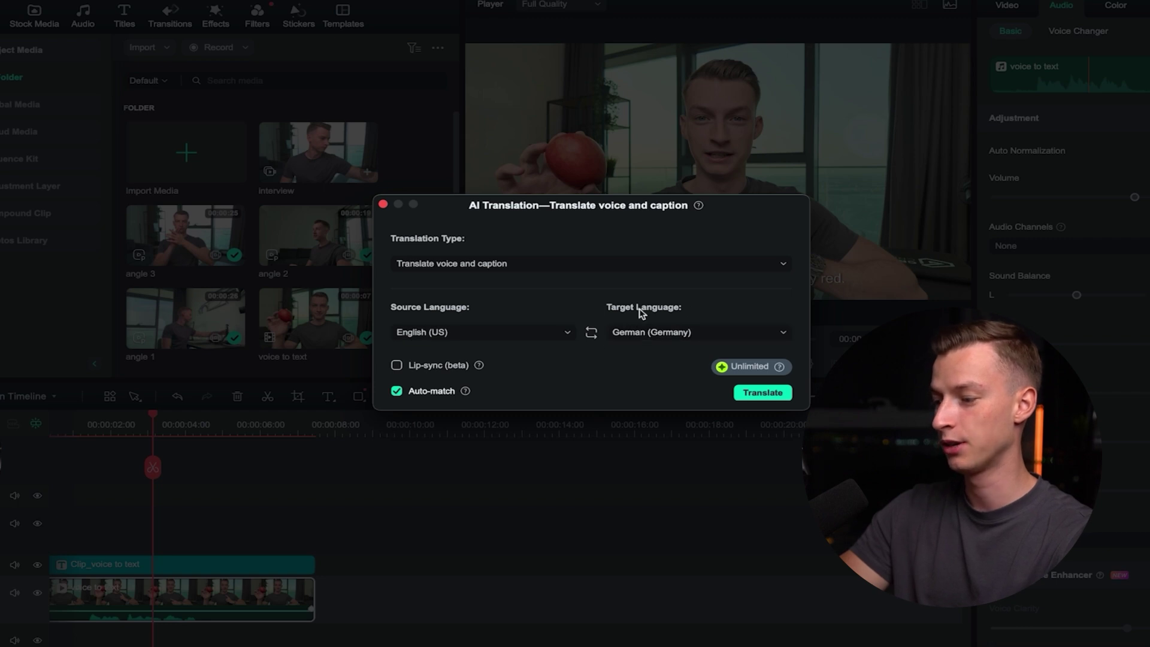
Choose German (Germany) as target, enable Lip-sync (beta), and translate.
left_click(690, 335)
scroll(692, 466, "down", 5)
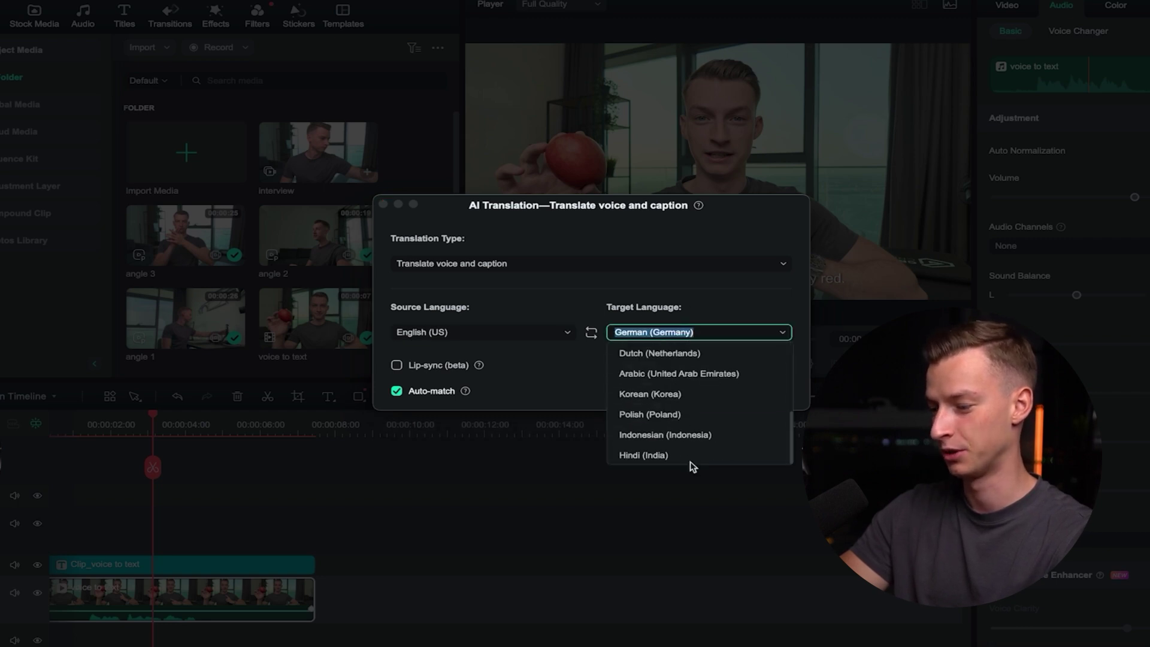
scroll(693, 467, "up", 5)
scroll(692, 466, "down", 5)
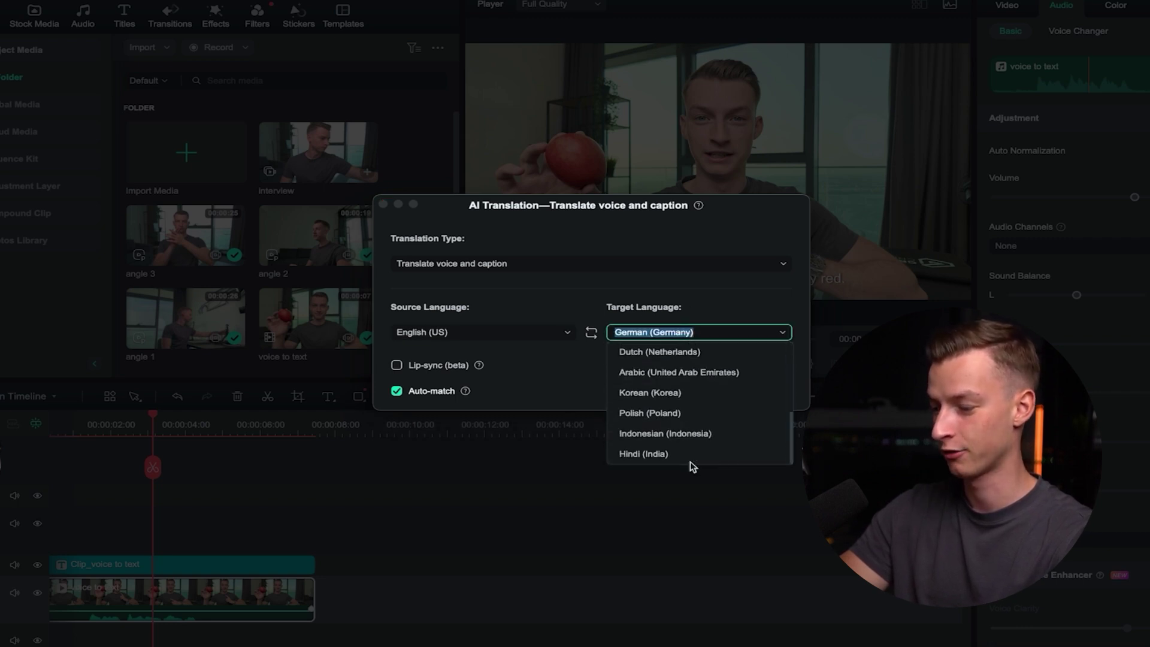
scroll(693, 467, "up", 5)
left_click(704, 374)
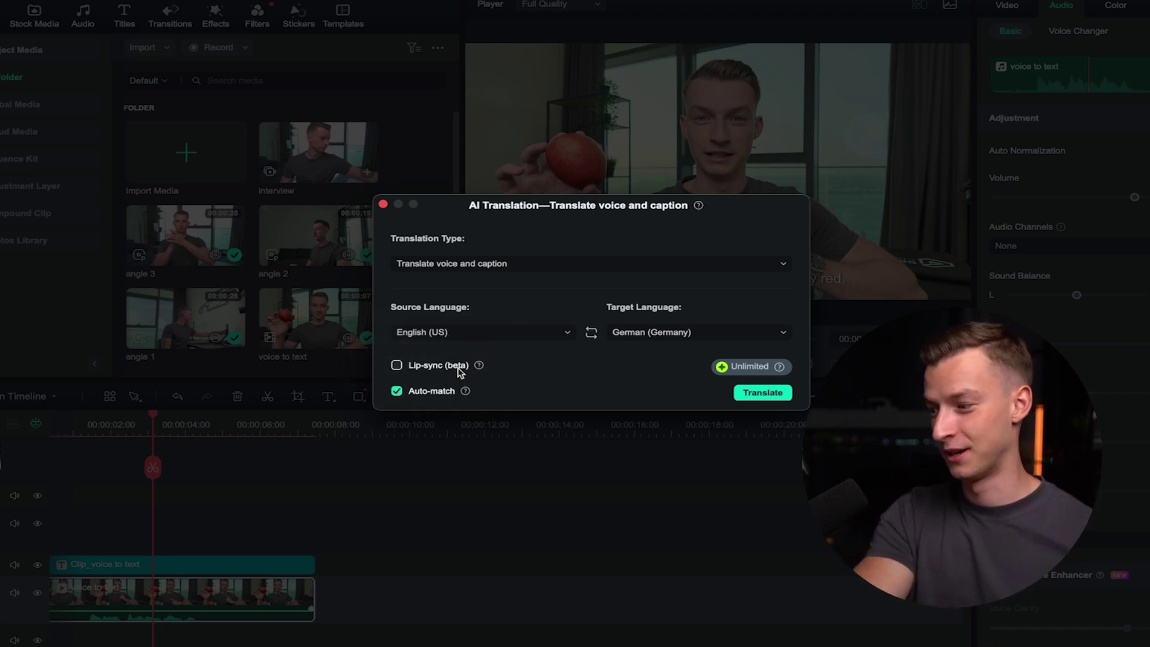
left_click(459, 371)
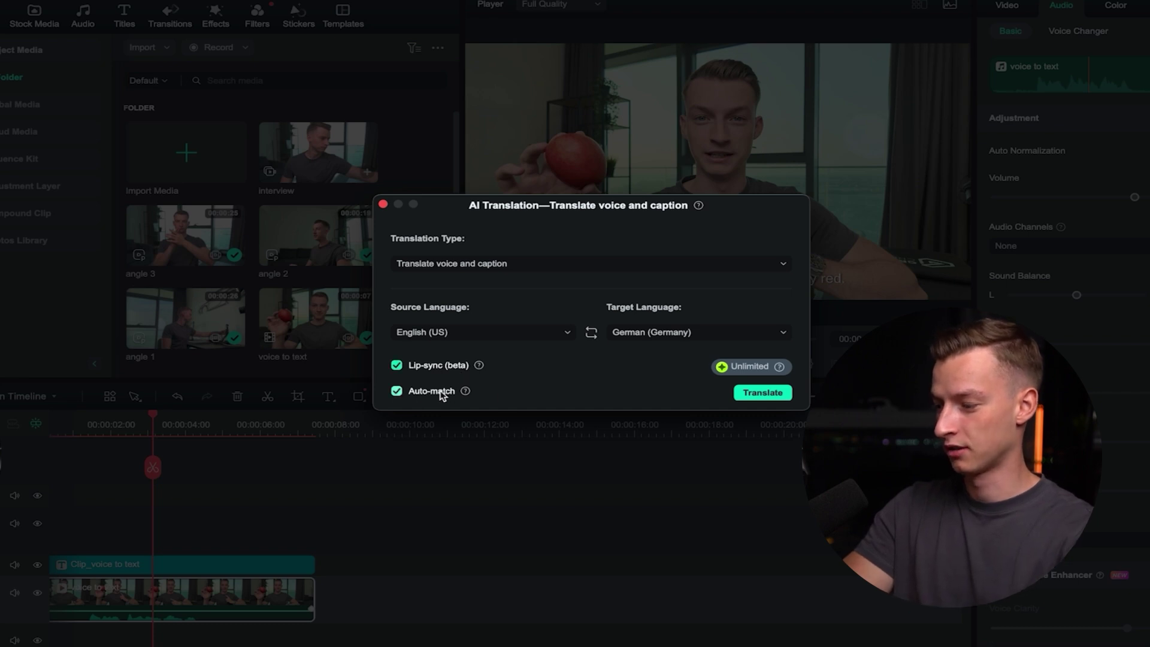
left_click(763, 393)
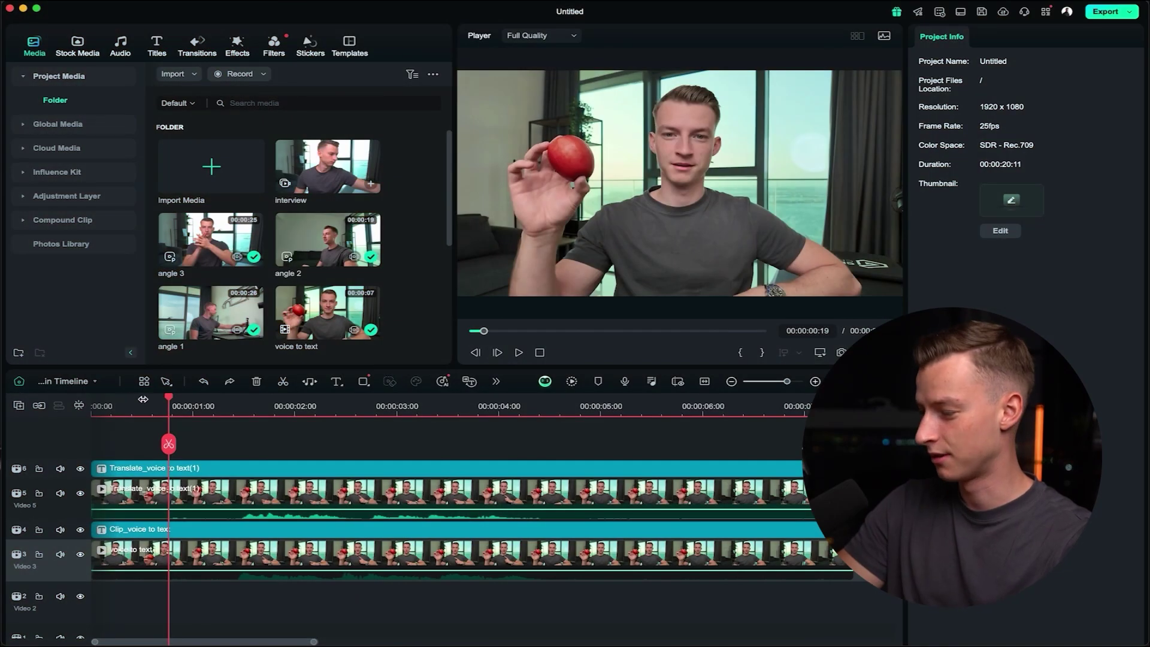
Scrub and play the German translated clip to check its lip-sync and subtitles.
left_click(175, 400)
left_click(177, 400)
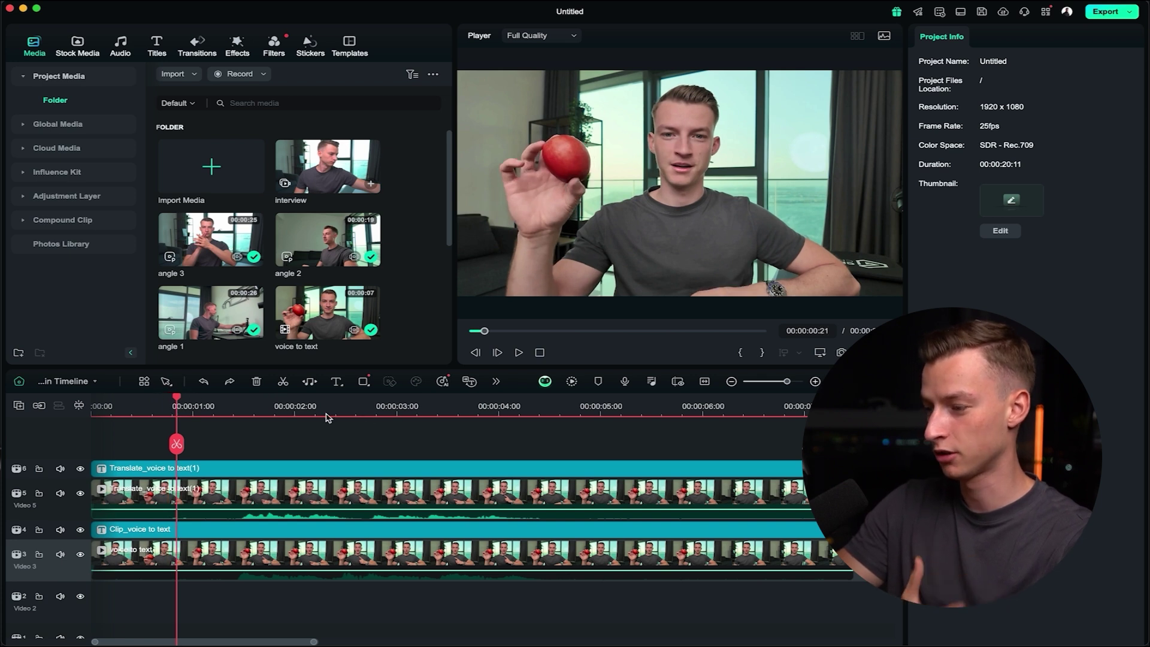
key("space")
key("space")
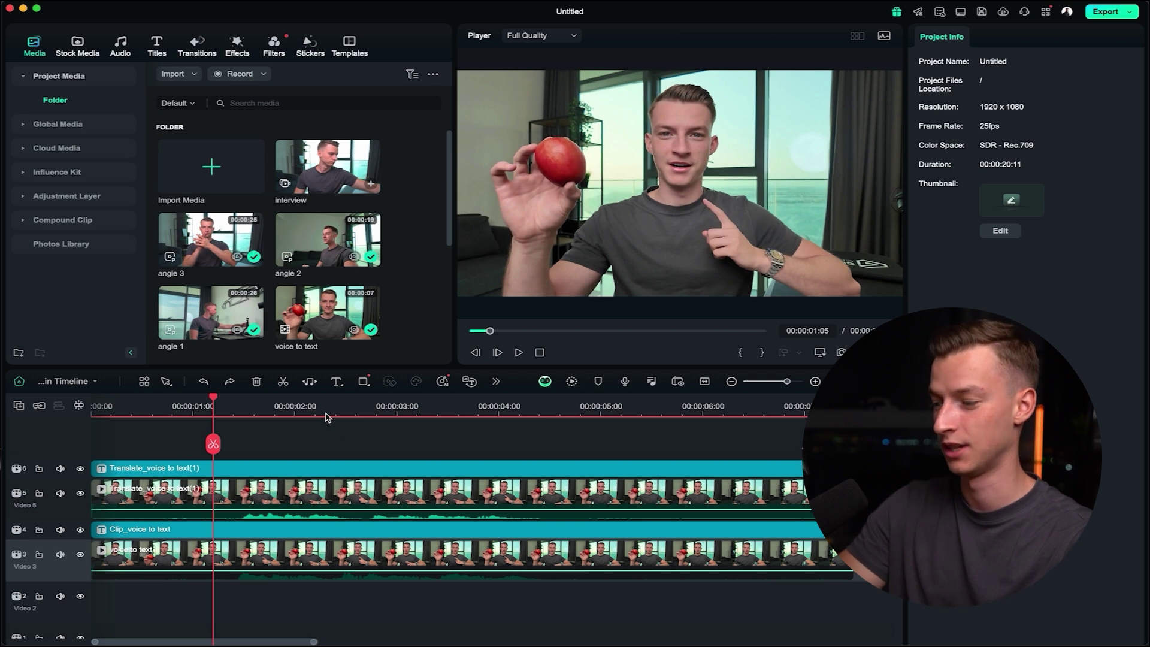
key("space")
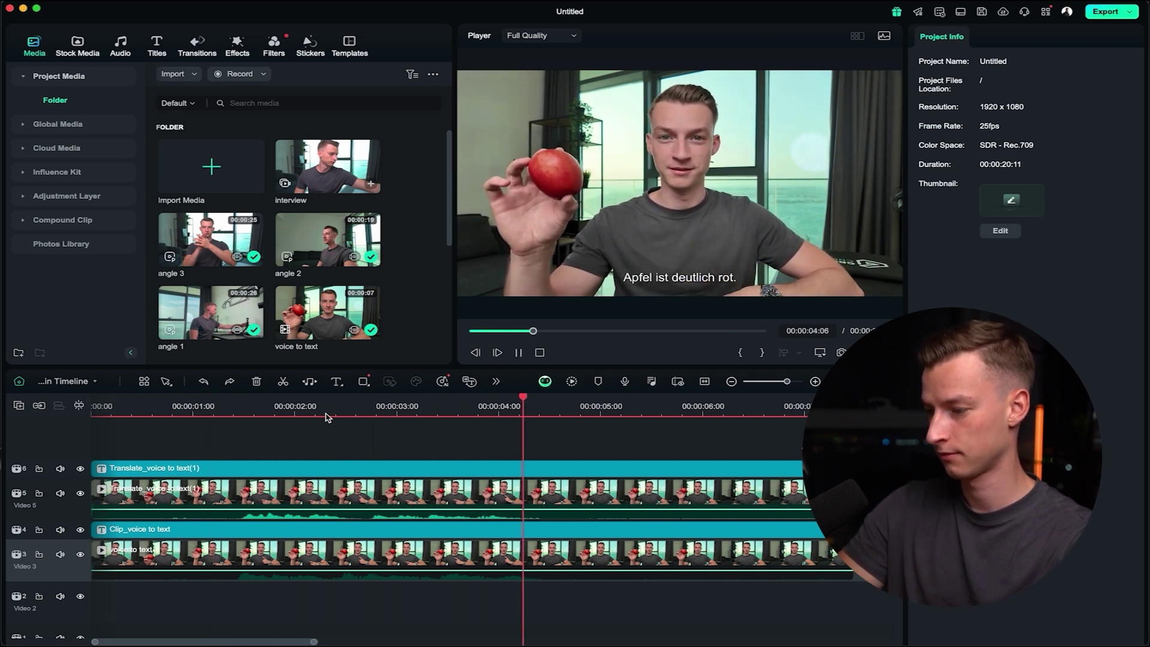
key("space")
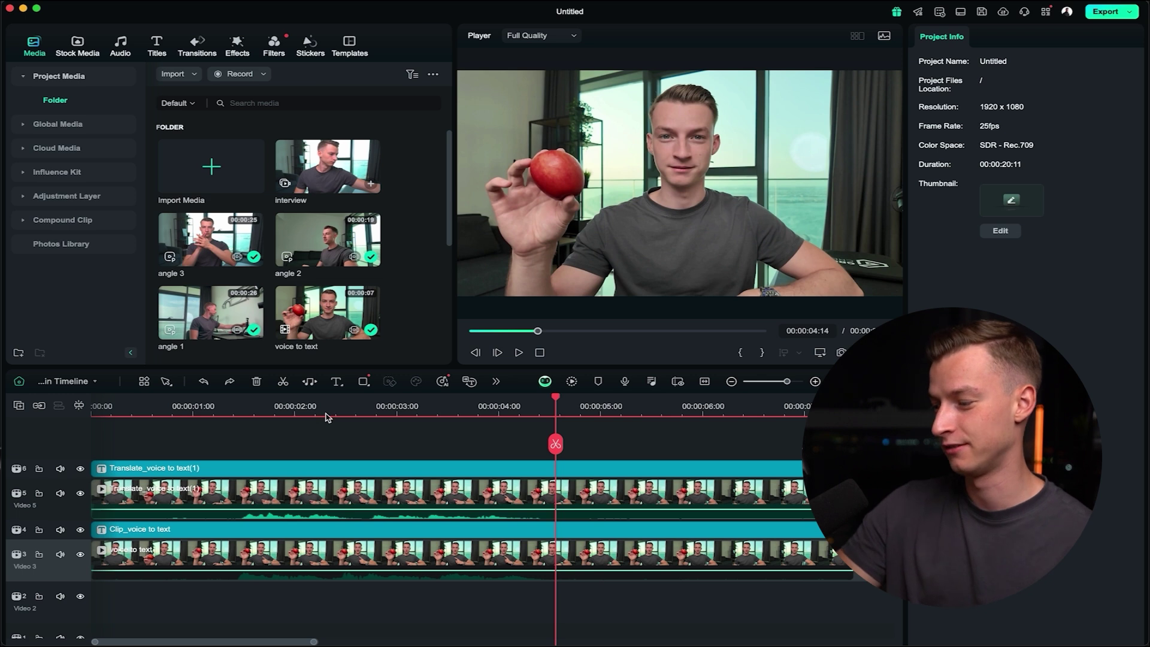
left_click(328, 418)
left_click(285, 400)
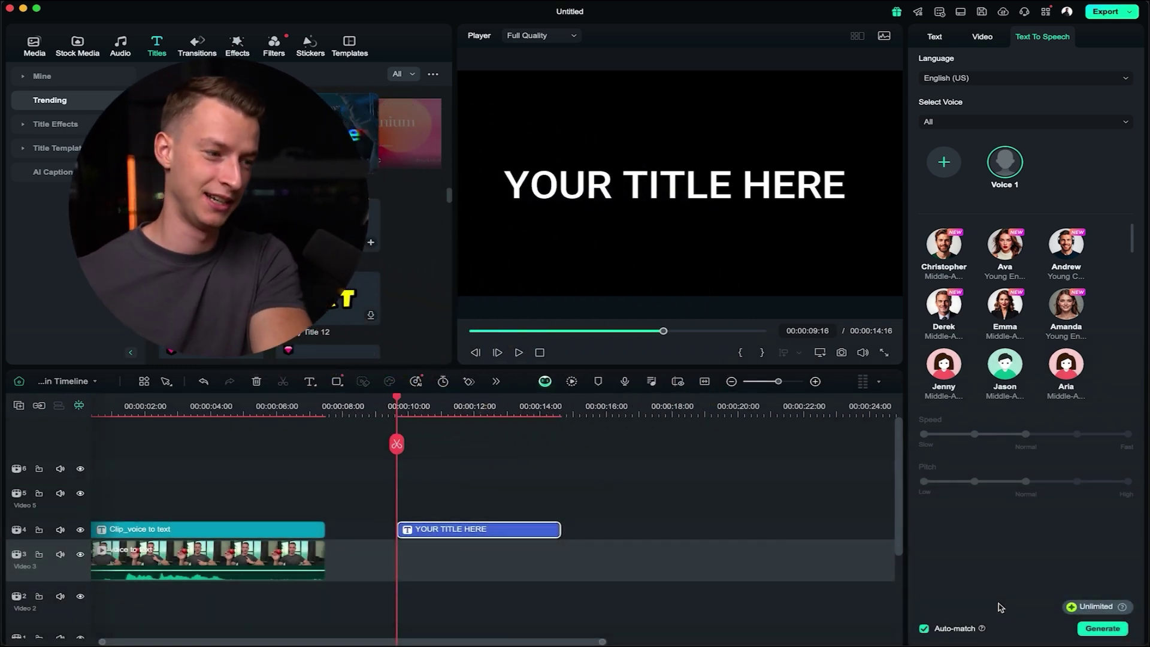
Delete the title's placeholder text in the Player and reselect it to enter 'Video editing is a great skill to learn'.
left_click(727, 186)
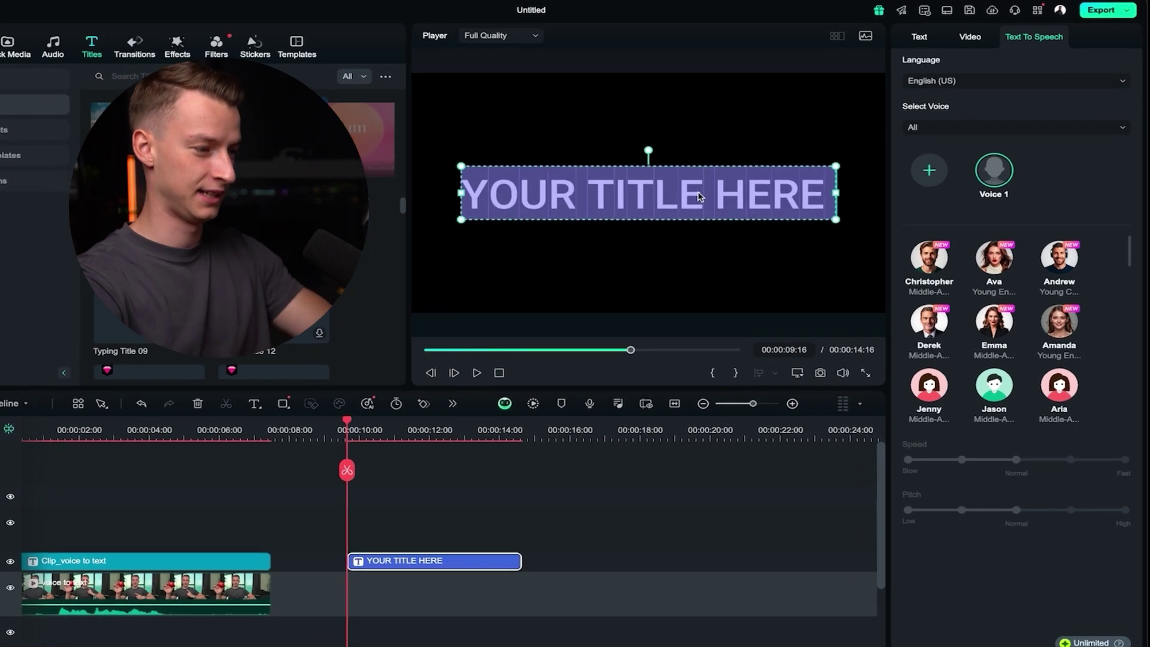
key("BackSpace")
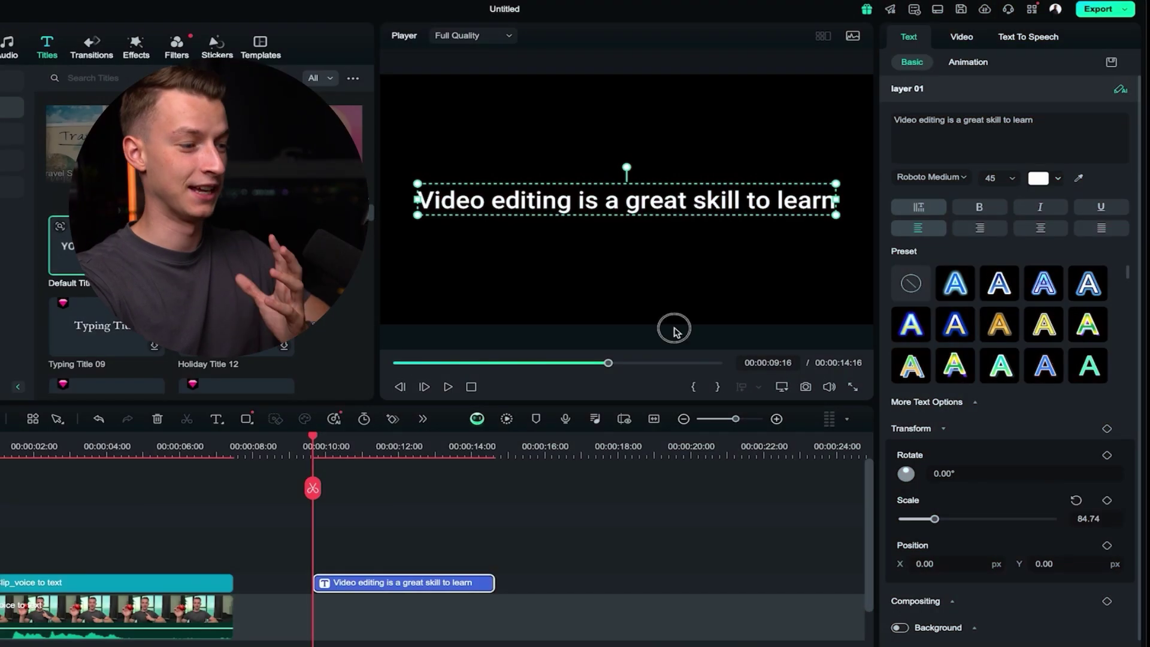
left_click(673, 330)
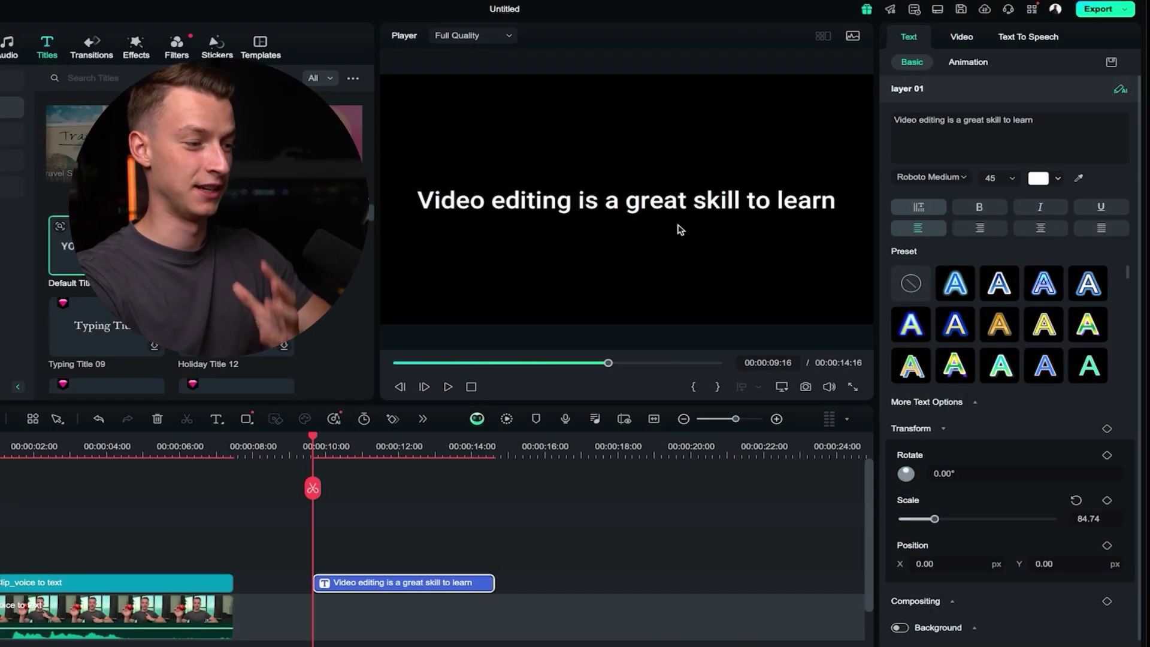
left_click(713, 203)
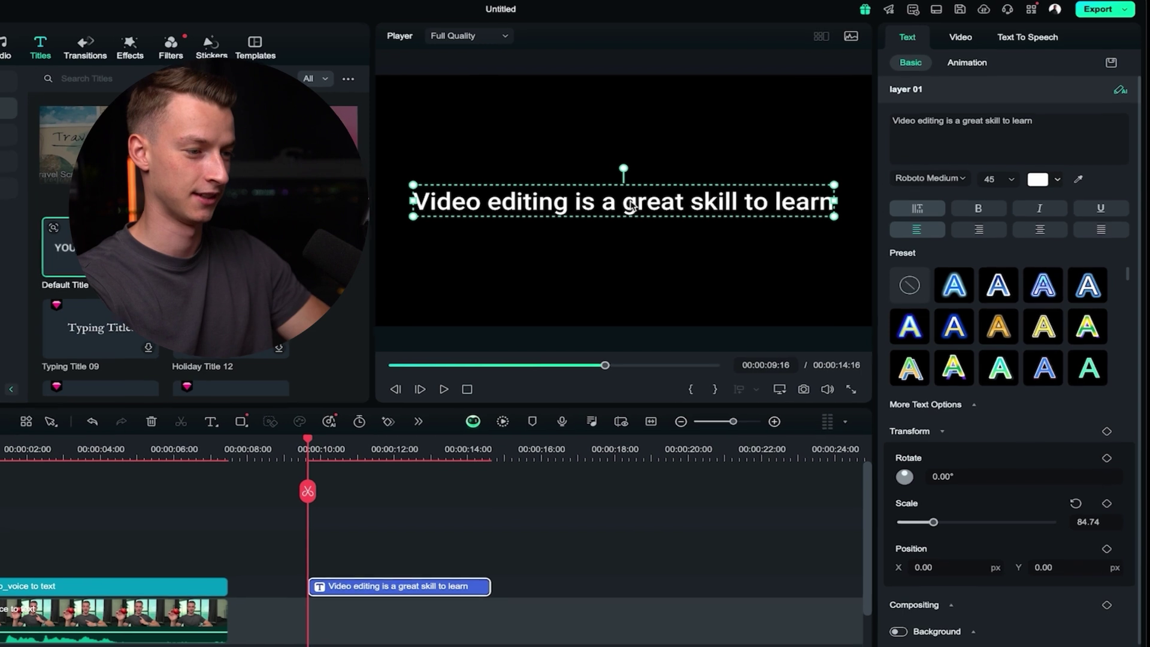
Show the title's Text To Speech options and browse the list of available voices.
left_click(1016, 44)
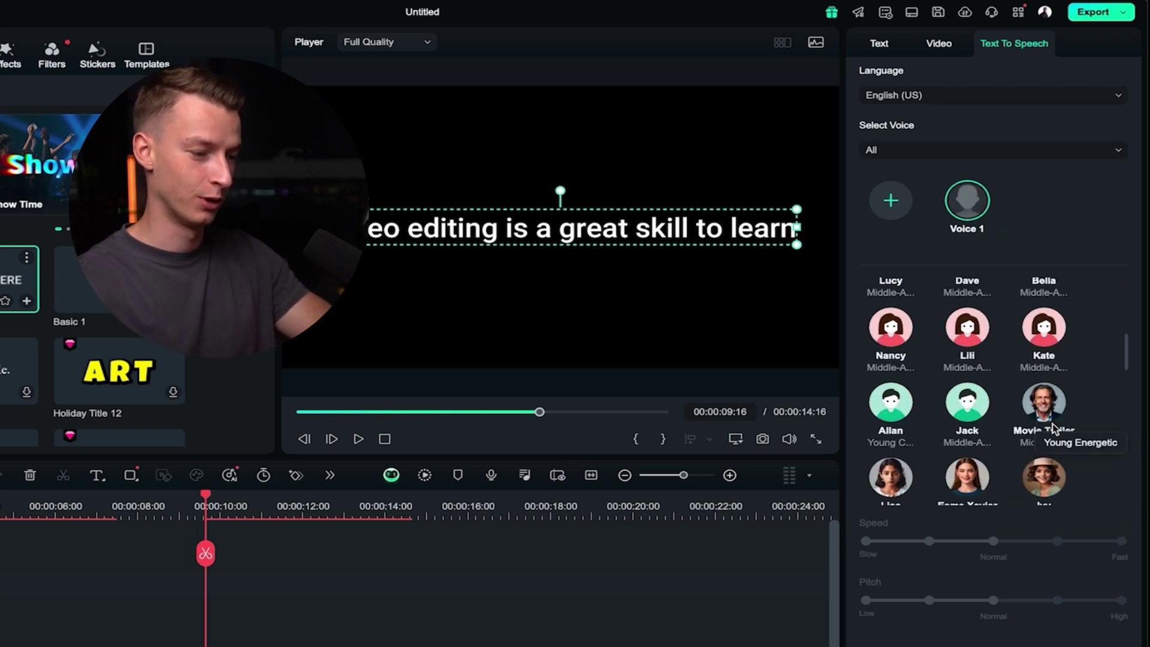
scroll(1052, 426, "down", 5)
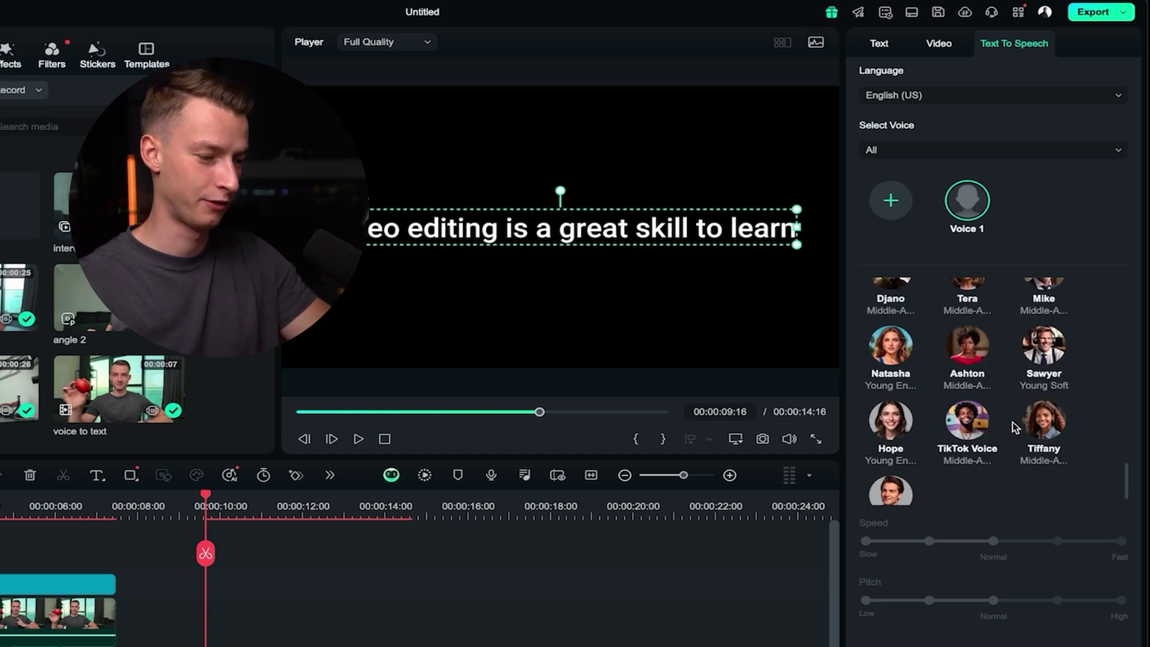
scroll(1013, 425, "up", 10)
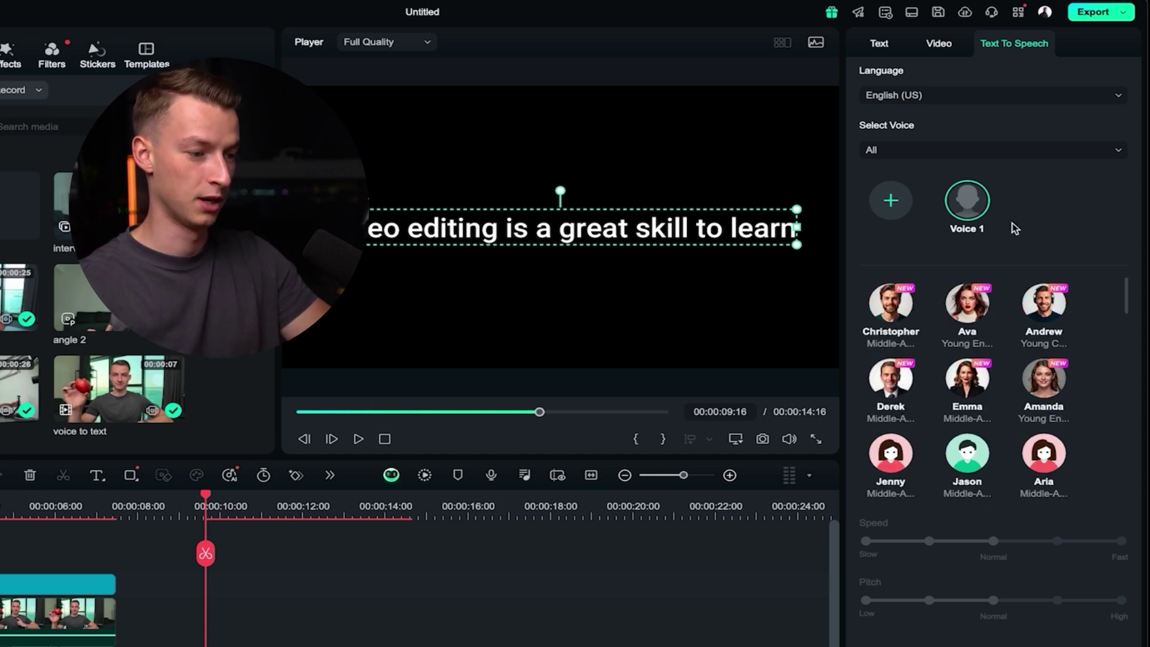
mouse_move(973, 218)
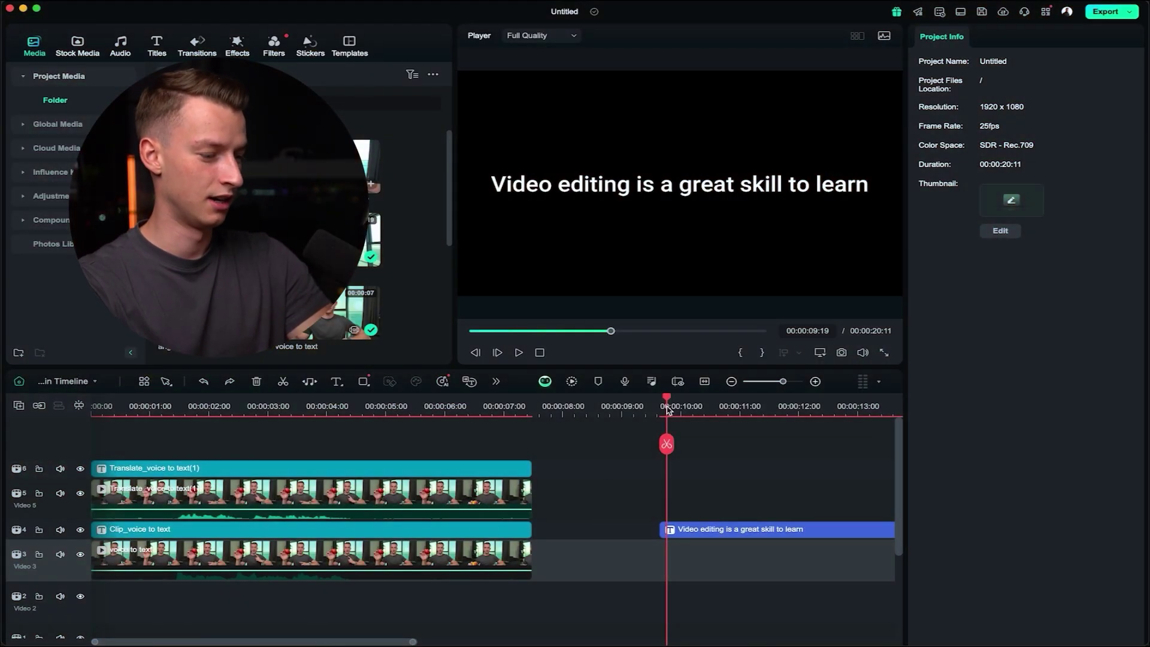
Play the title section, then resume playback from 00:00:15:14.
key("space")
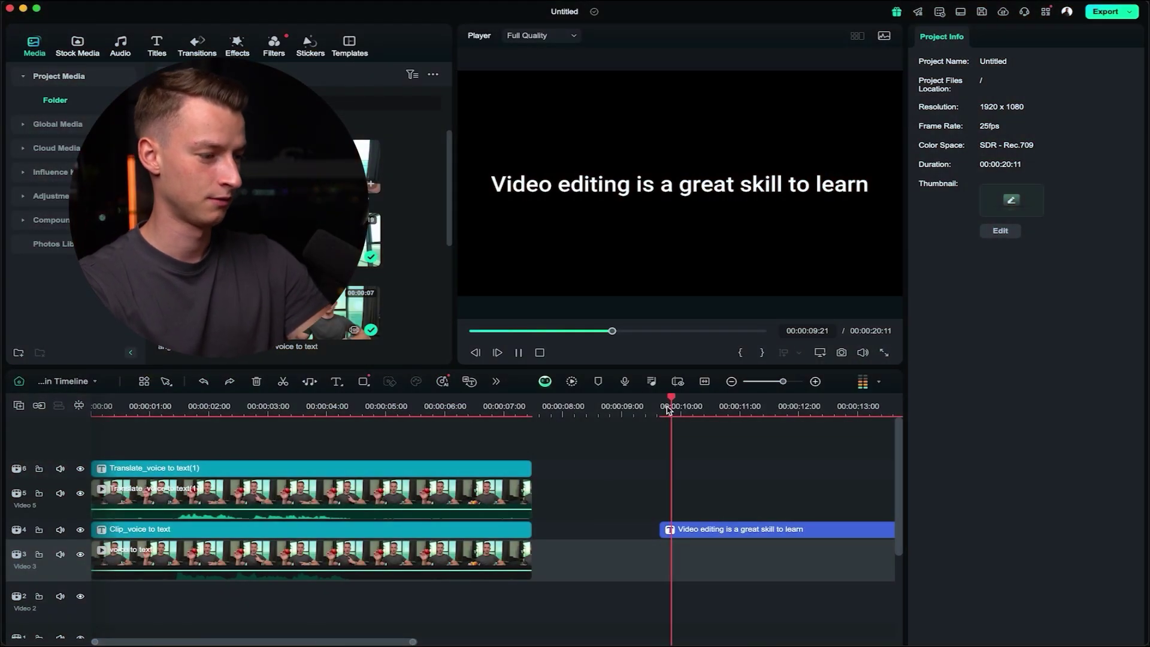
scroll(776, 467, "right", 5)
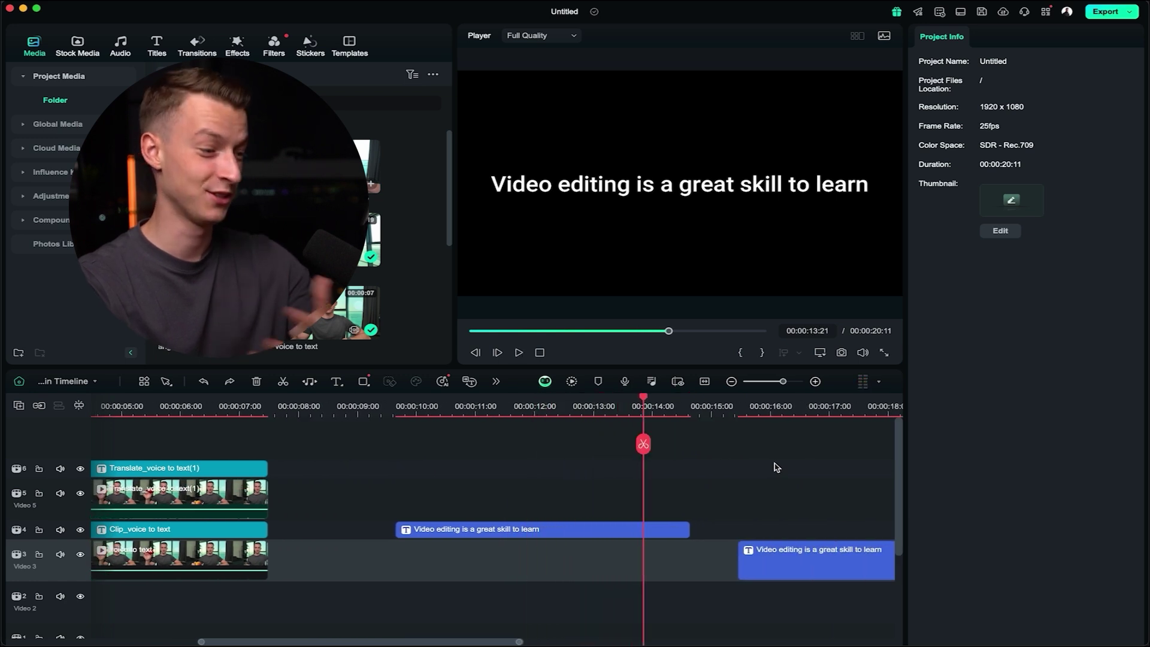
left_click(744, 413)
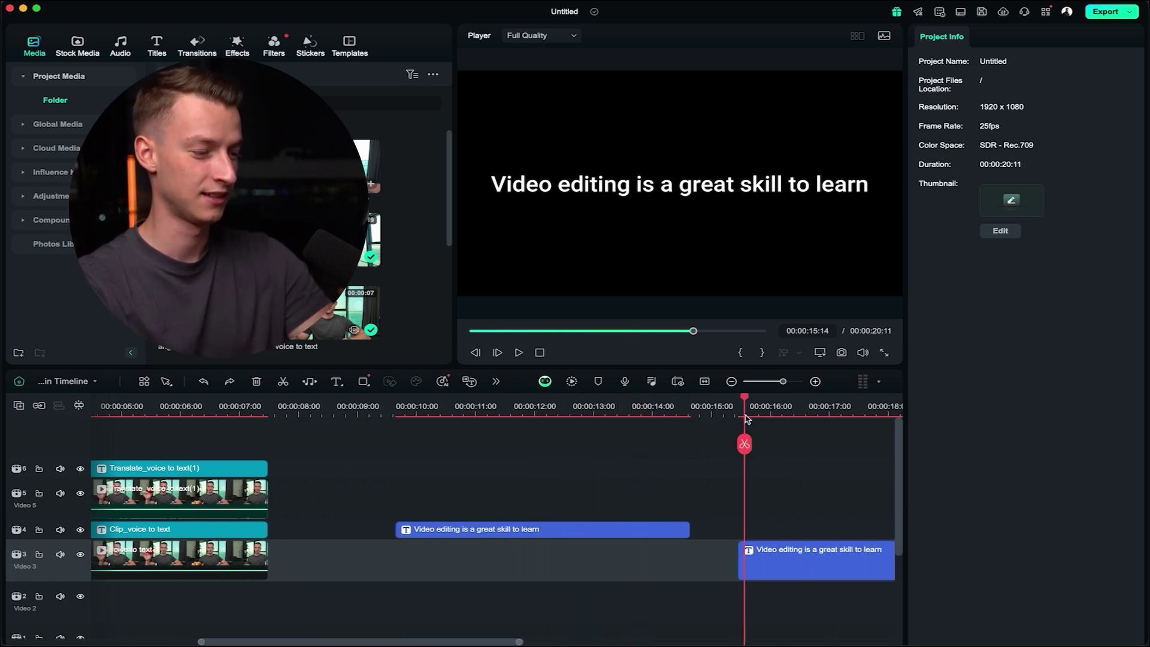
key("space")
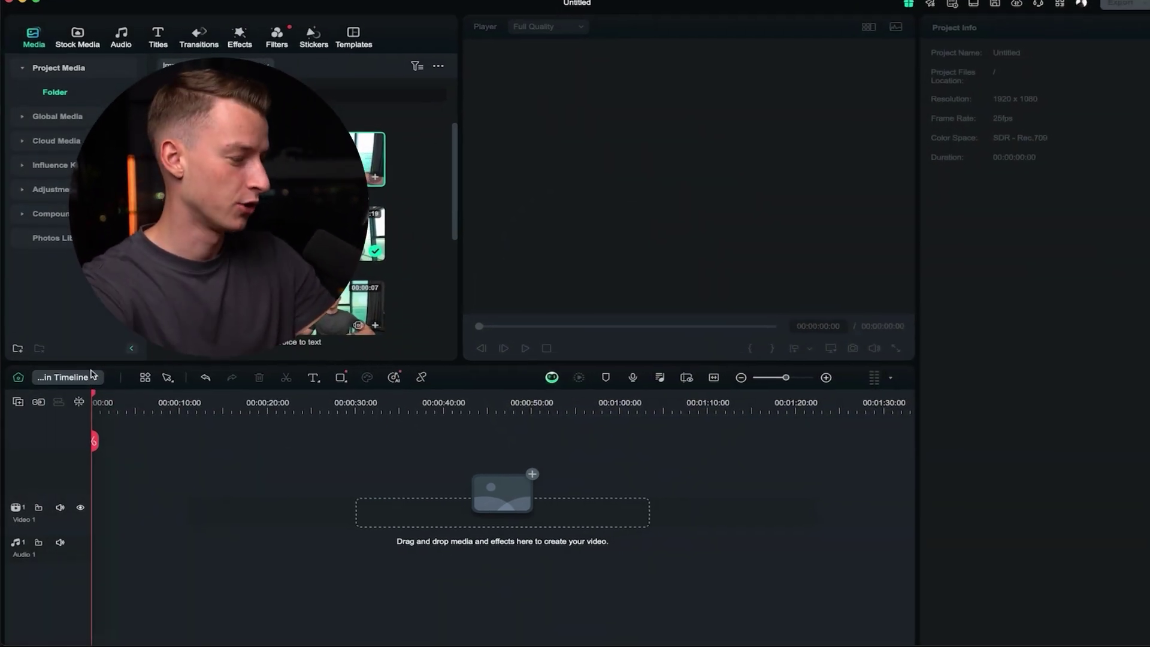
Enable the magnetic timeline and place angle 3 on Video 1, keeping the 1920x1080 25fps project settings.
left_click(39, 406)
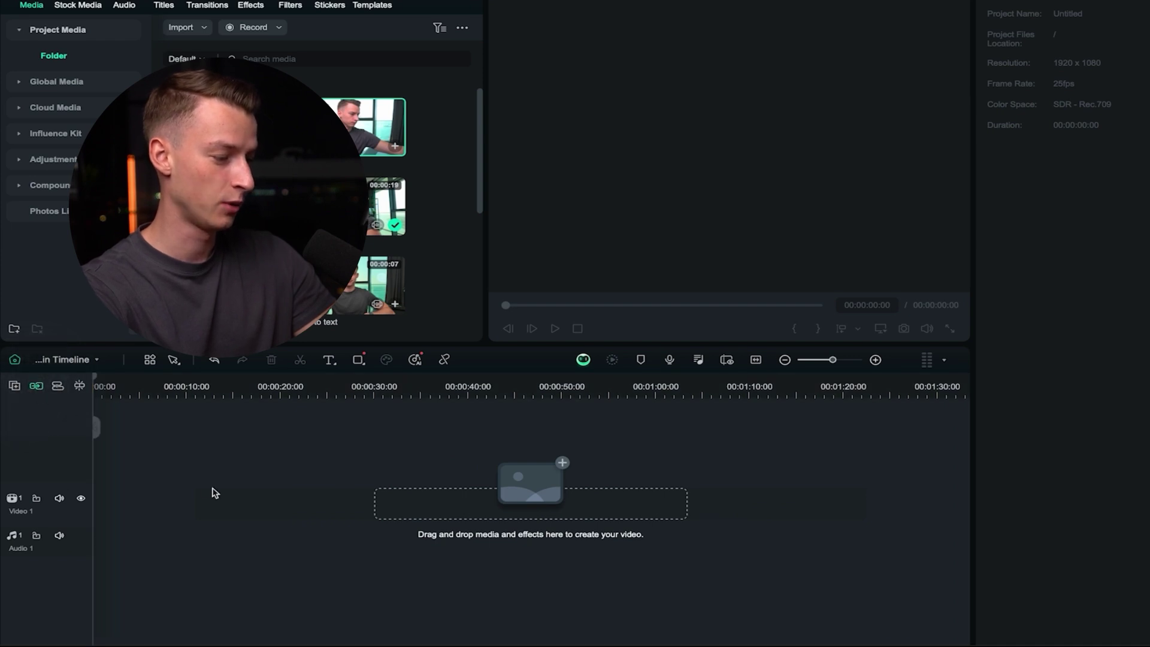
left_click_drag(363, 127, 187, 436)
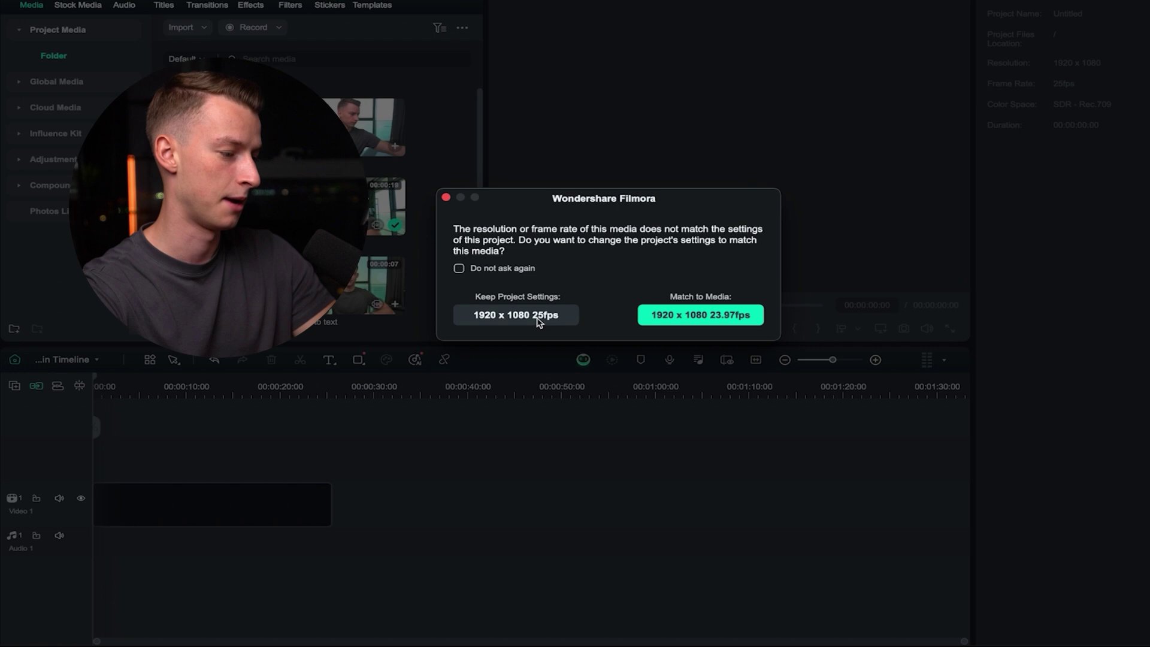
left_click(539, 317)
Add the interview and angle 2 clips after it, ordering them so angle 2 ends the sequence.
scroll(204, 506, "down", 2)
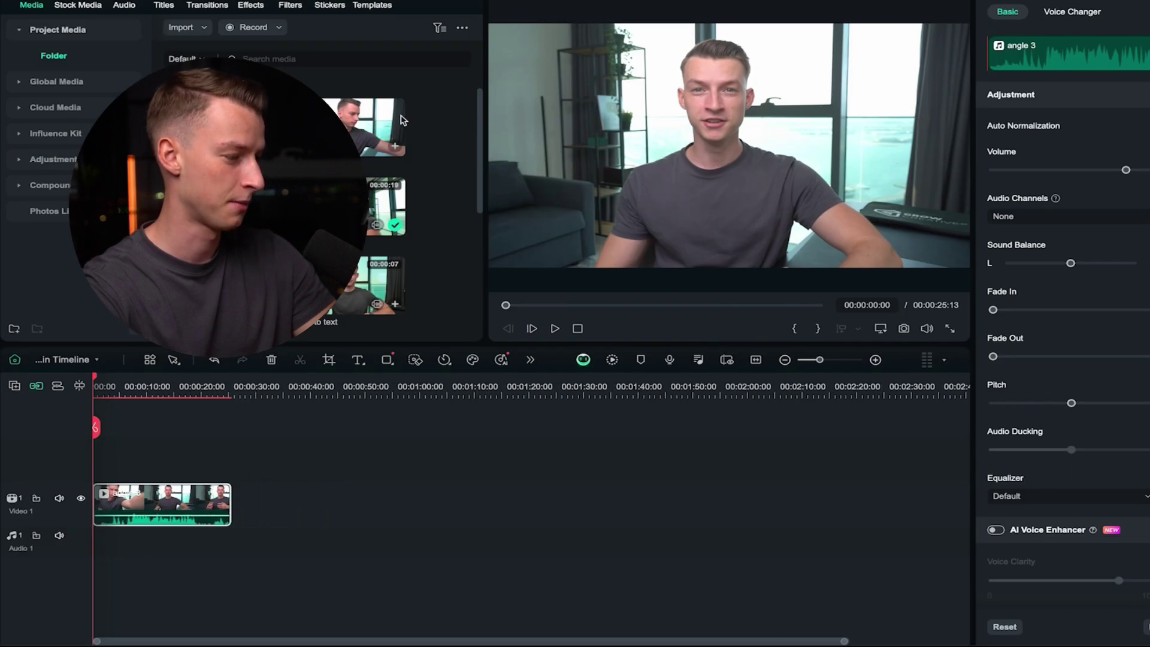
left_click_drag(363, 126, 596, 503)
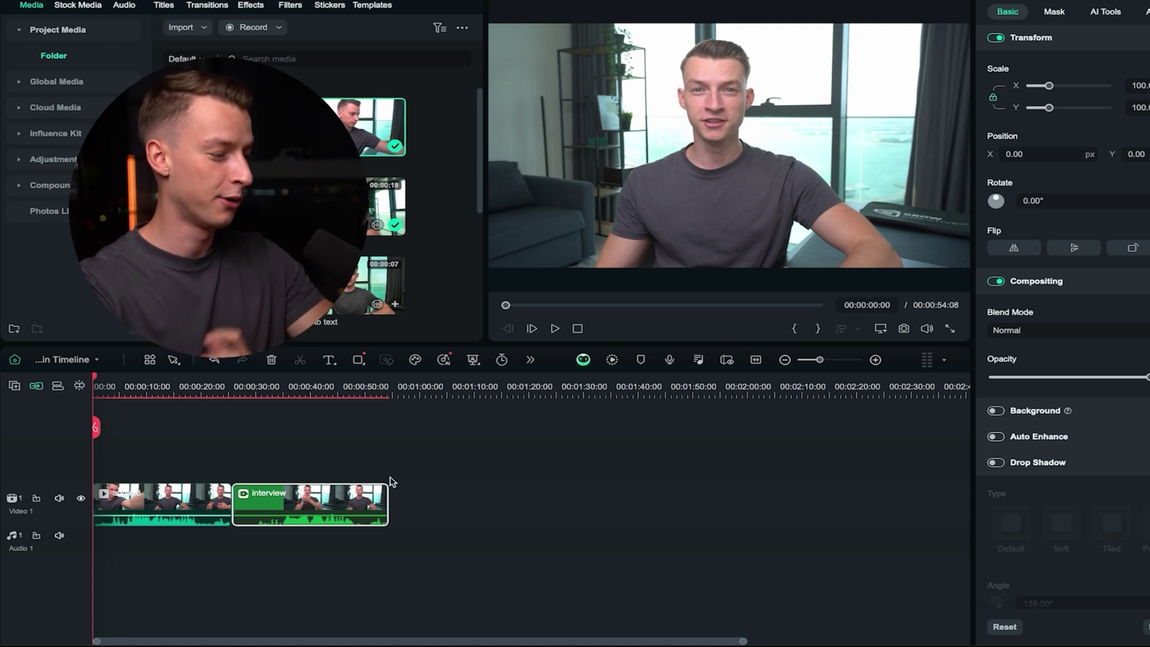
left_click_drag(387, 206, 574, 515)
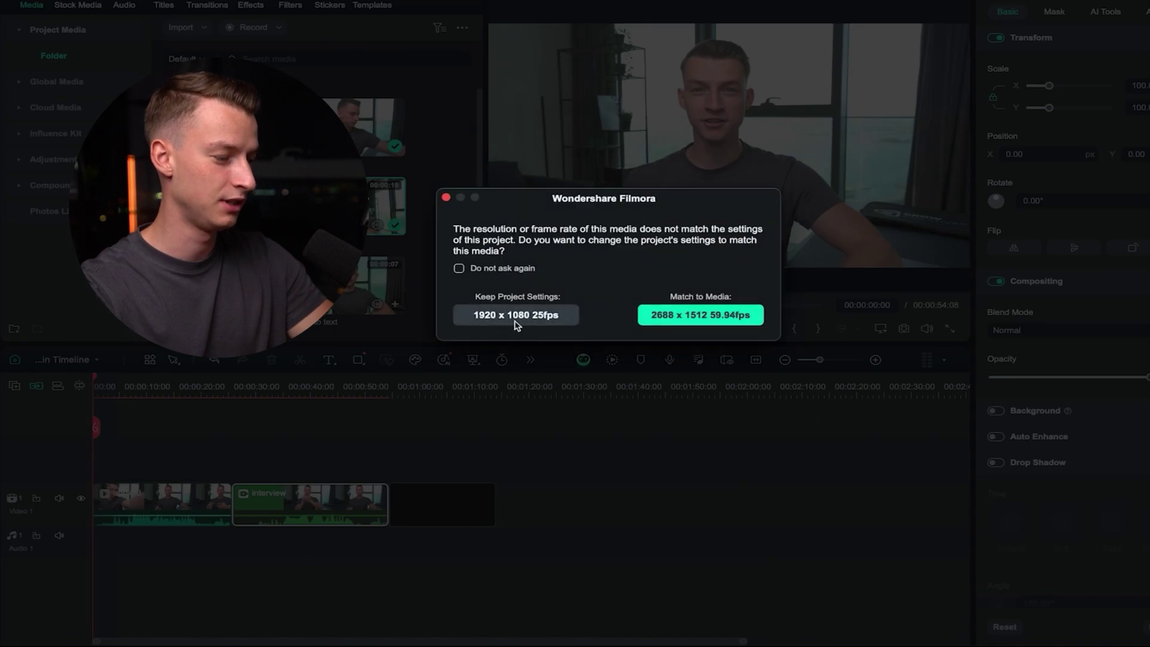
left_click(516, 322)
left_click_drag(270, 498, 606, 500)
left_click_drag(269, 488, 539, 502)
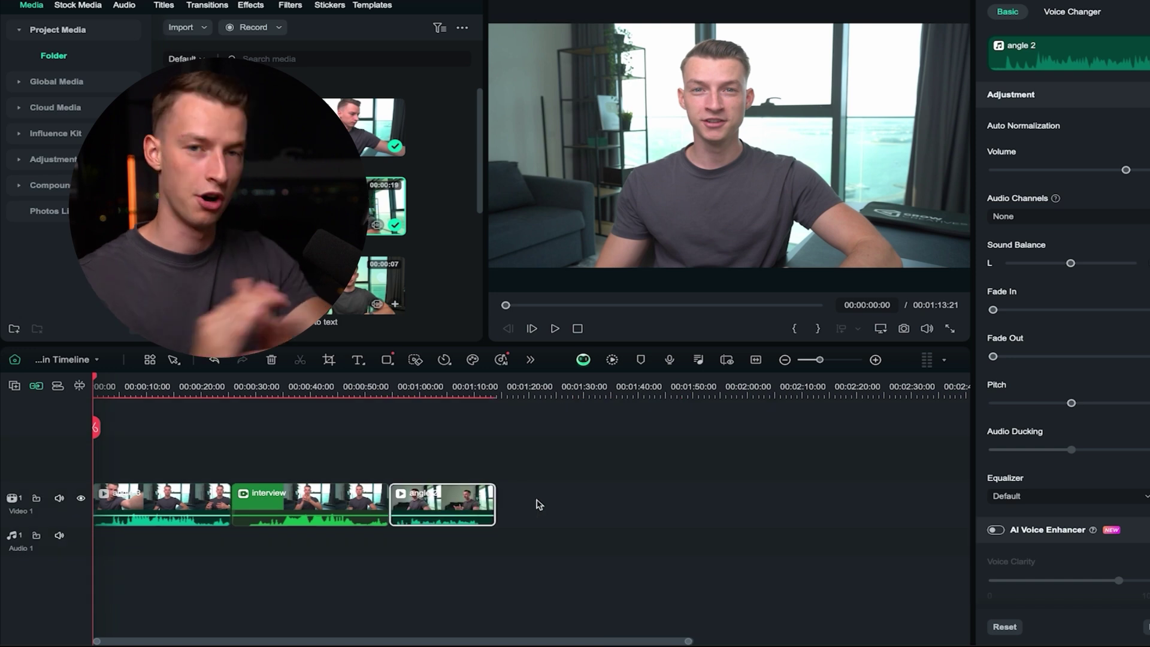